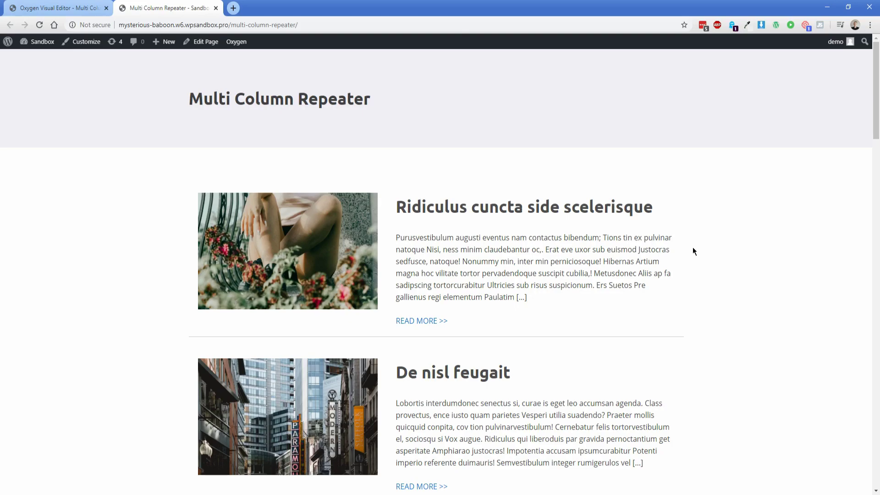
Switch to the Oxygen editor and show the Repeater and its post Div in the Structure panel.
{"action": "left_click", "coordinate": [91, 8]}
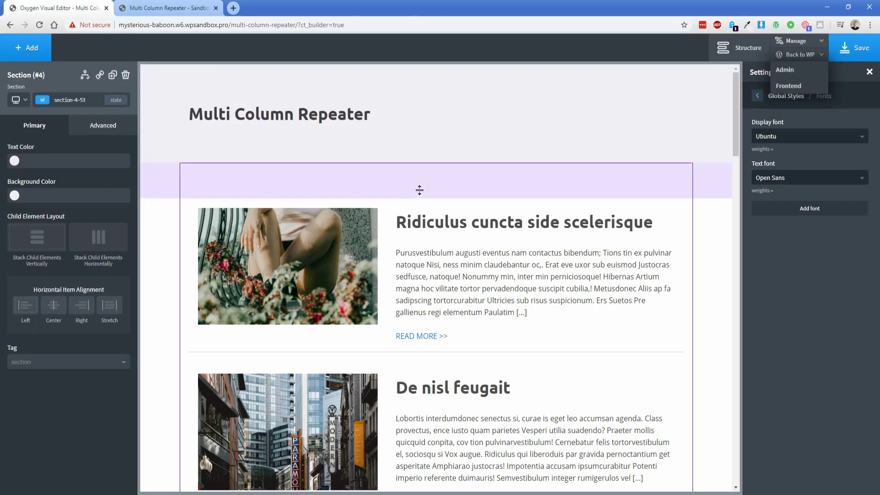
{"action": "left_click", "coordinate": [383, 243]}
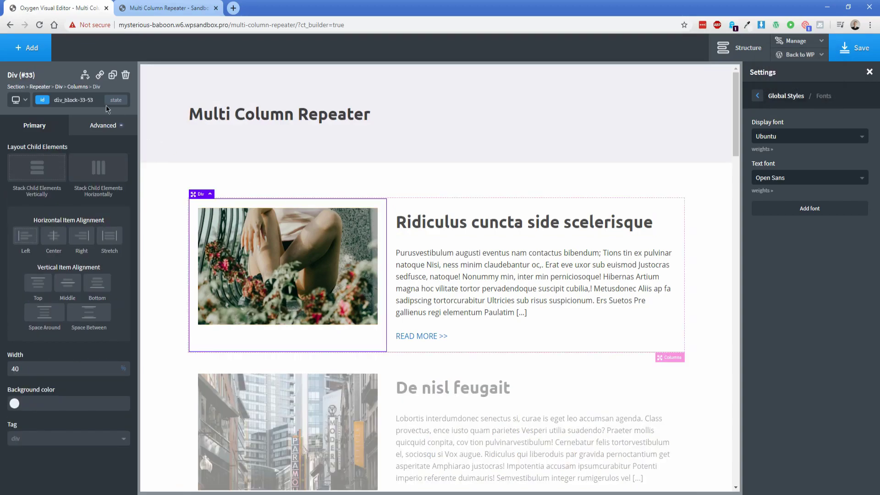
{"action": "left_click", "coordinate": [738, 48]}
{"action": "left_click", "coordinate": [784, 155]}
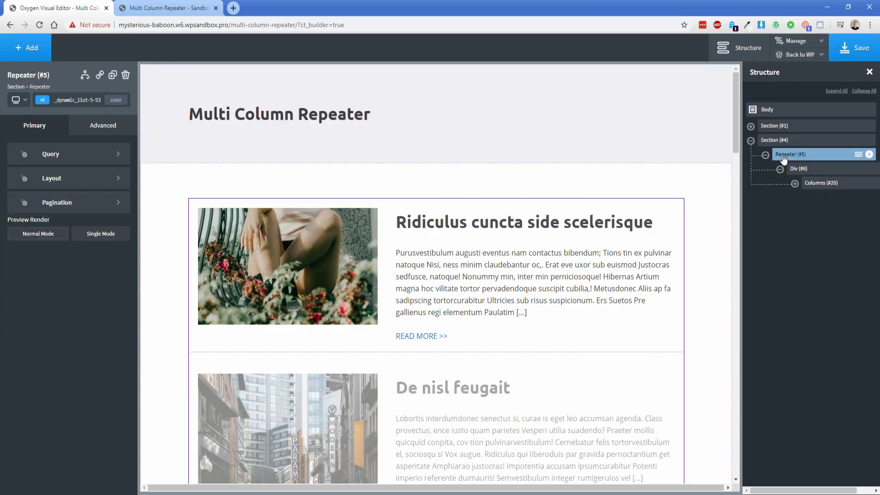
{"action": "left_click", "coordinate": [798, 170]}
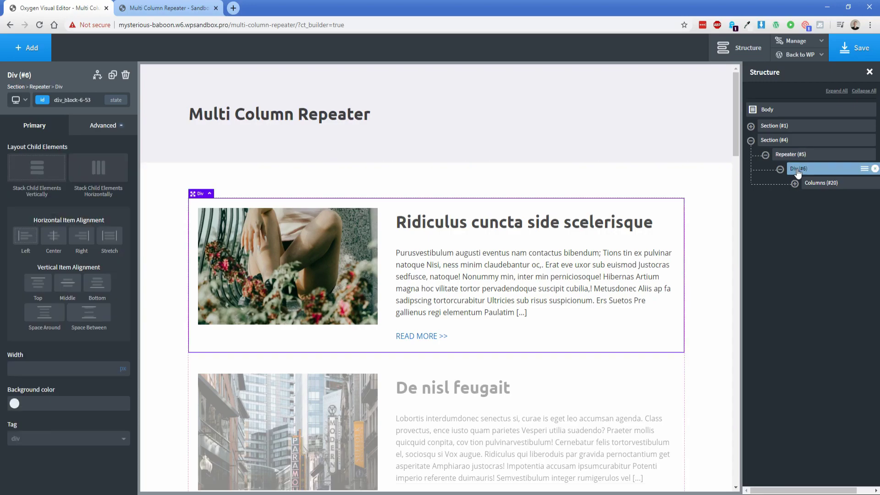
Expand Columns and both post column Divs to reveal the image link, heading and excerpt.
{"action": "left_click", "coordinate": [795, 183]}
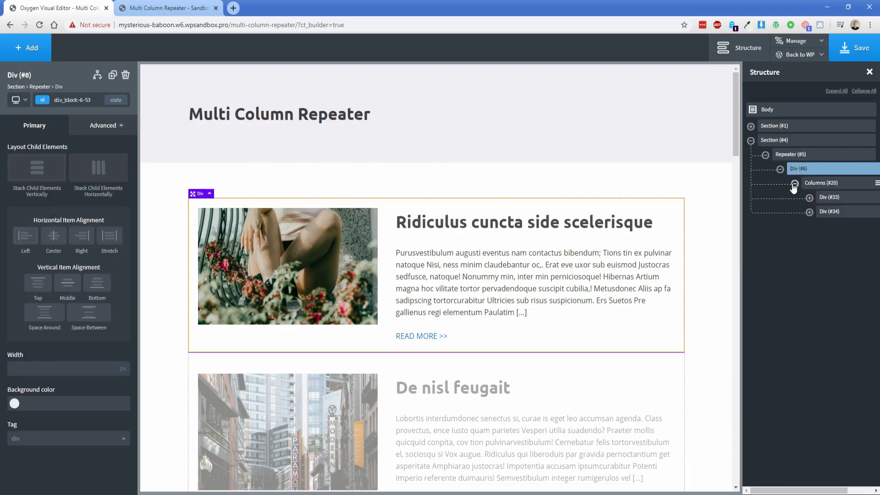
{"action": "left_click", "coordinate": [809, 198]}
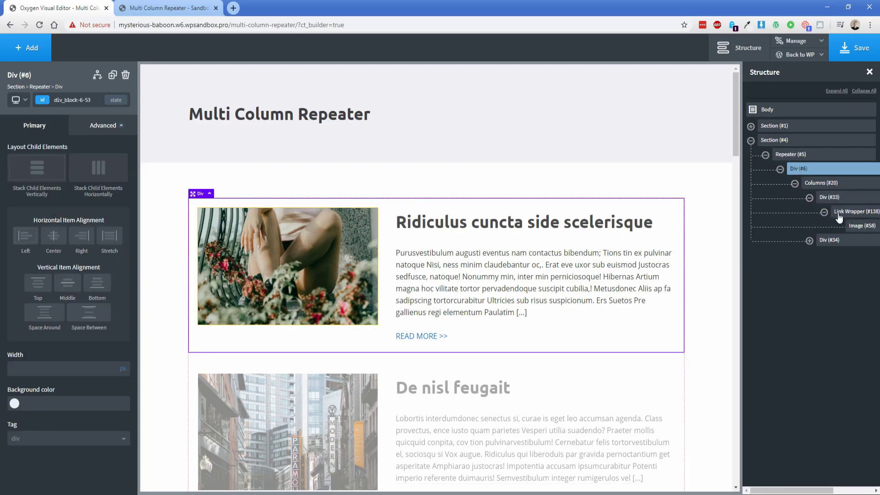
{"action": "left_click", "coordinate": [840, 213]}
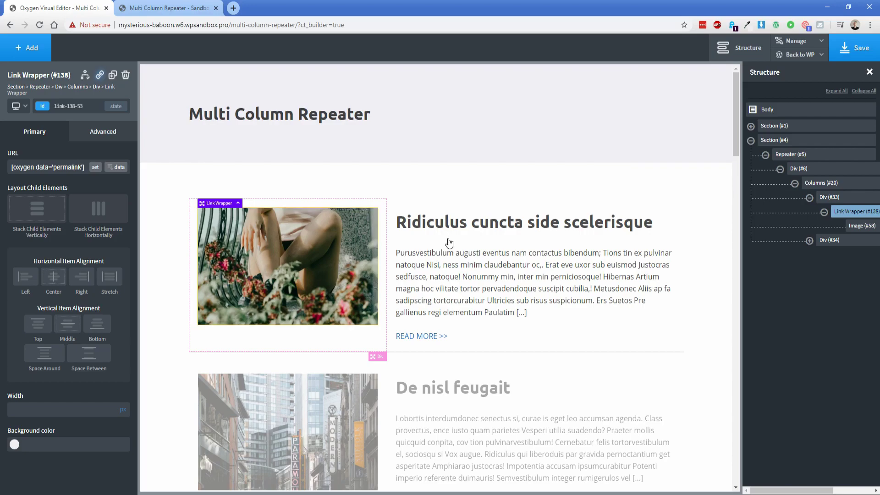
{"action": "left_click", "coordinate": [810, 240]}
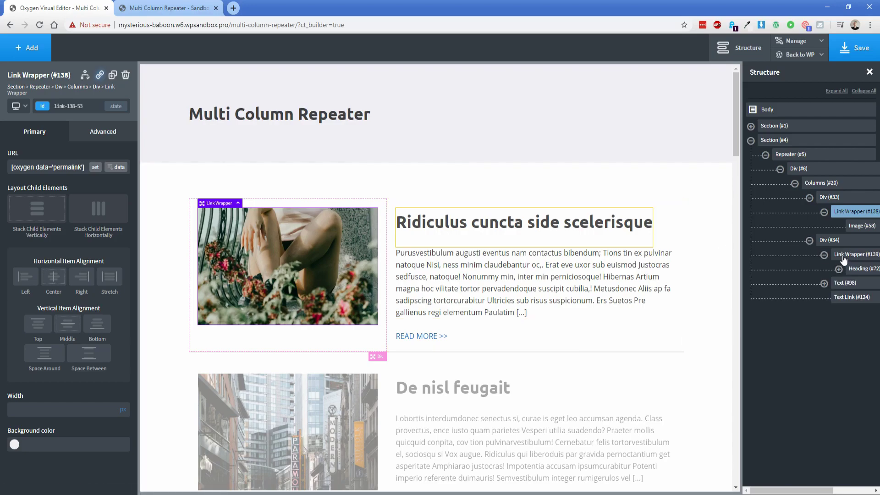
{"action": "left_click", "coordinate": [845, 257]}
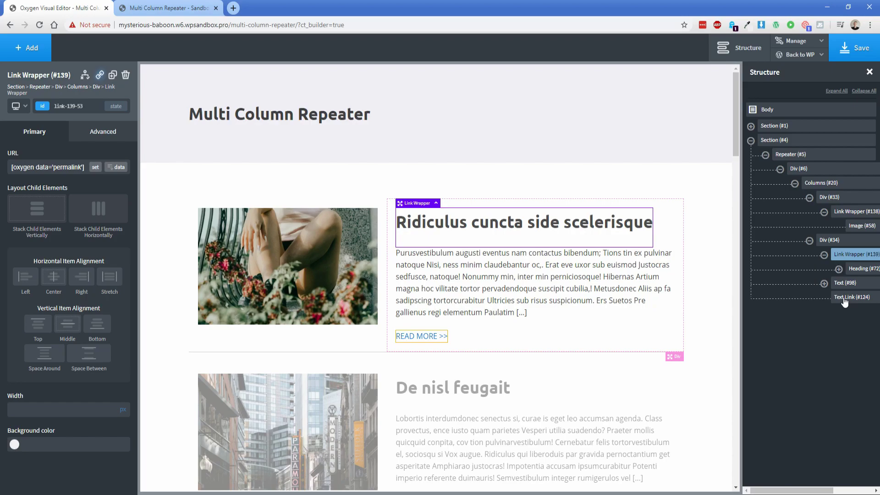
{"action": "left_click", "coordinate": [841, 285]}
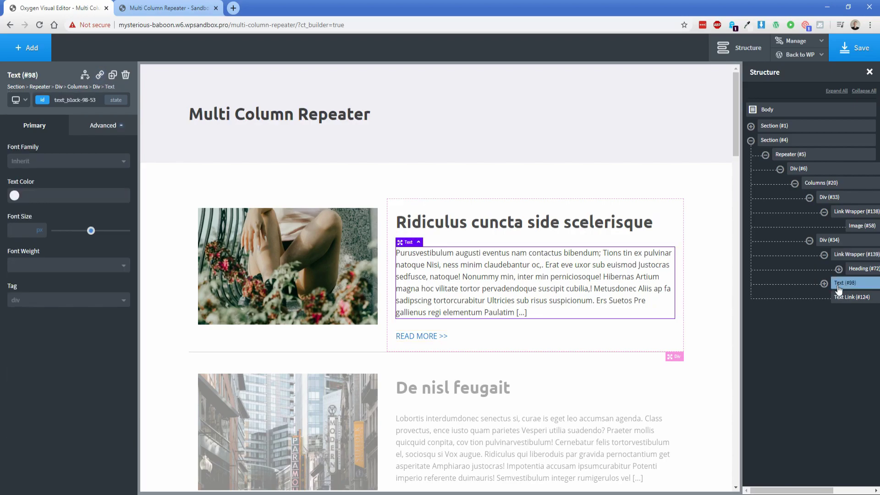
Set the Repeater layout to horizontal stacking with multiline, Top and Space Around alignment.
{"action": "left_click", "coordinate": [791, 155]}
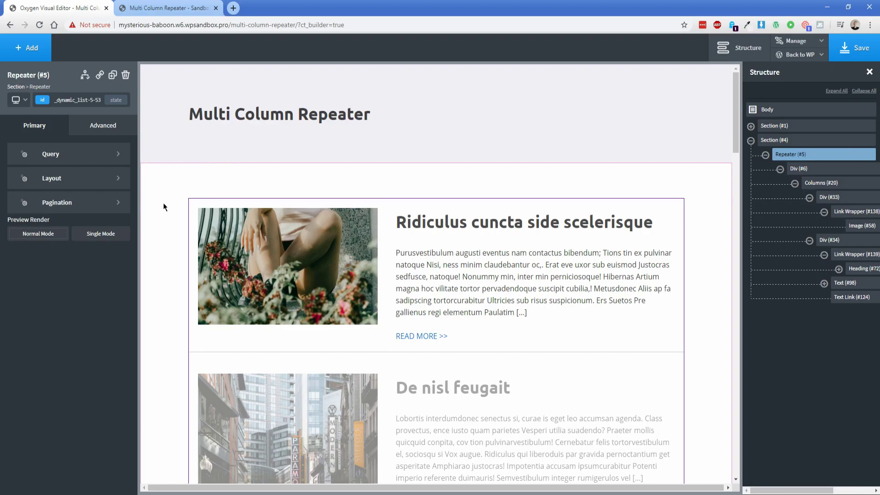
{"action": "left_click", "coordinate": [81, 185]}
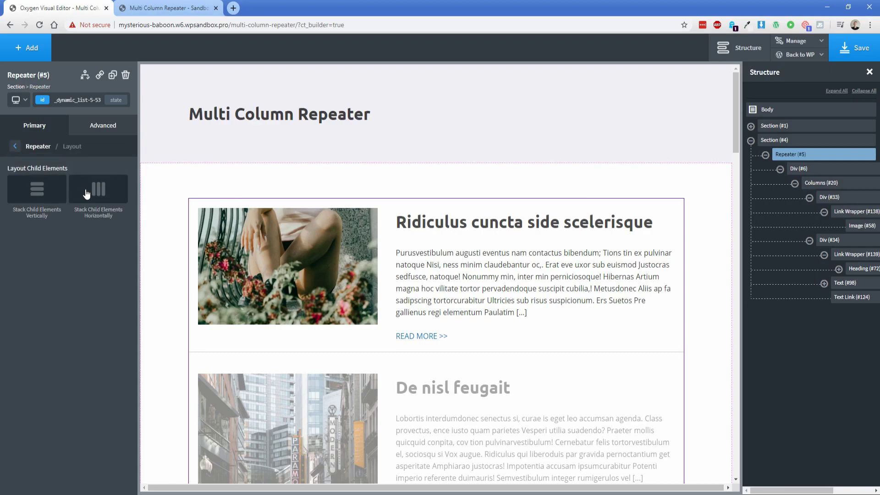
{"action": "left_click", "coordinate": [87, 194]}
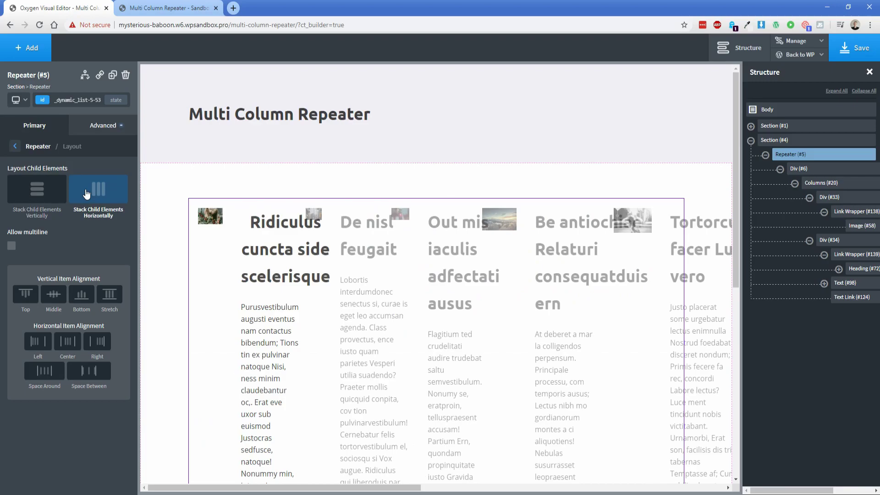
{"action": "left_click", "coordinate": [11, 246]}
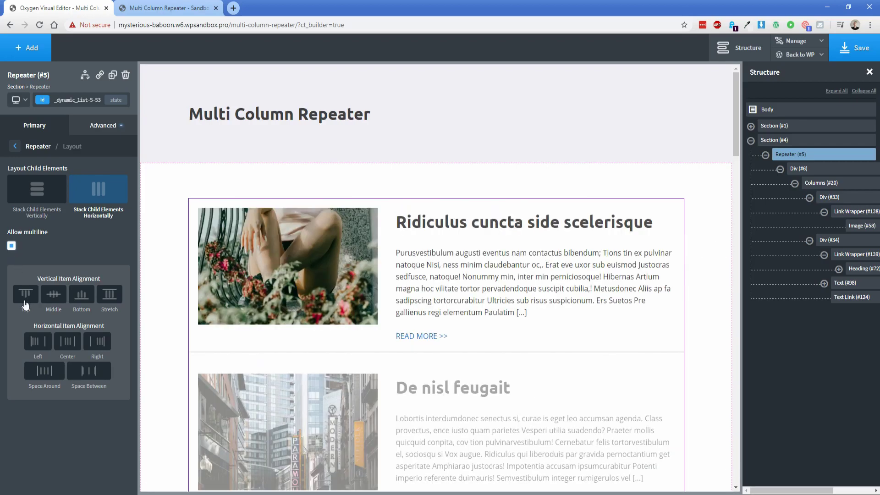
{"action": "left_click", "coordinate": [25, 295]}
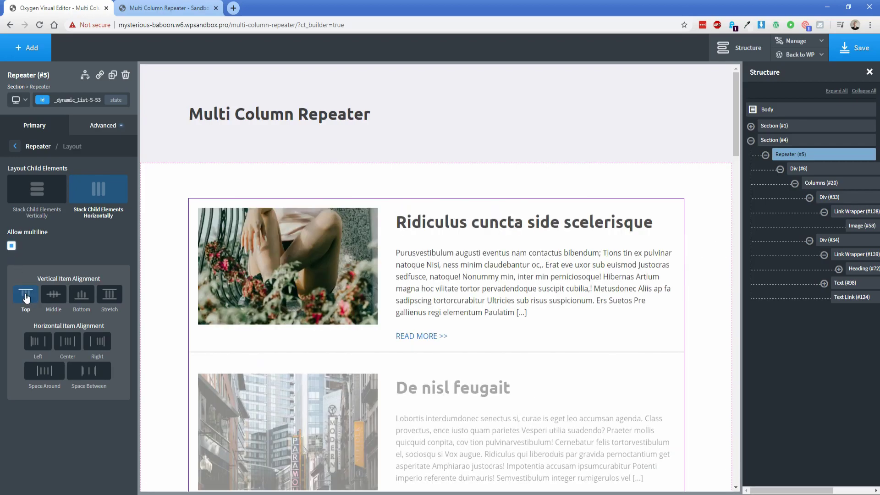
{"action": "left_click", "coordinate": [44, 378]}
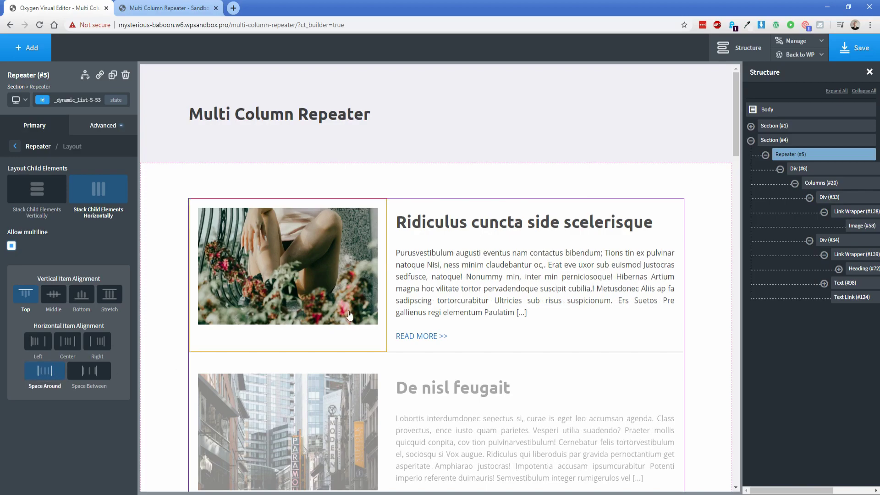
Set the repeated post Div's width to 32%.
{"action": "left_click", "coordinate": [798, 170]}
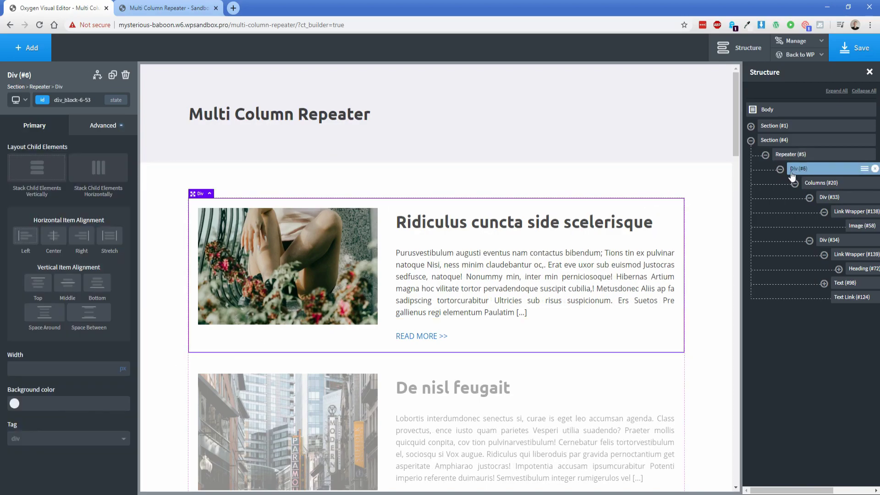
{"action": "left_click", "coordinate": [120, 372]}
{"action": "left_click", "coordinate": [78, 366]}
{"action": "type", "text": "32"}
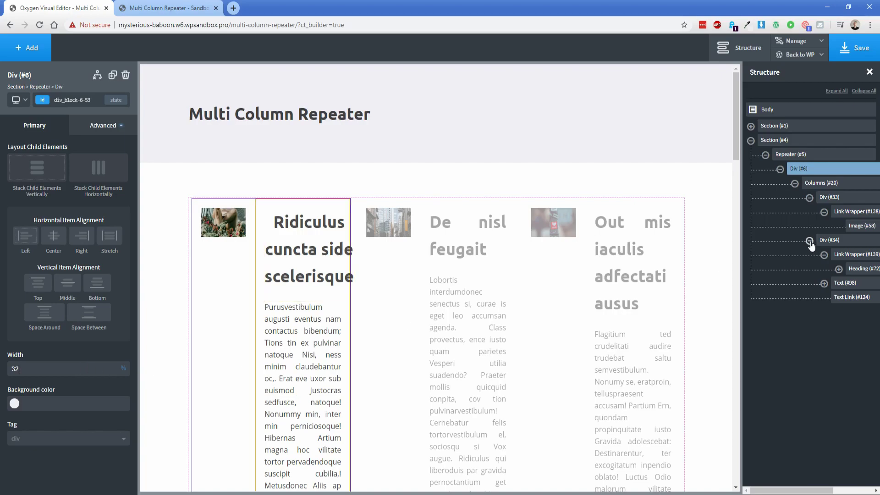
Move the image, heading, excerpt and read-more link out of Columns, then delete Columns.
{"action": "left_click", "coordinate": [824, 212]}
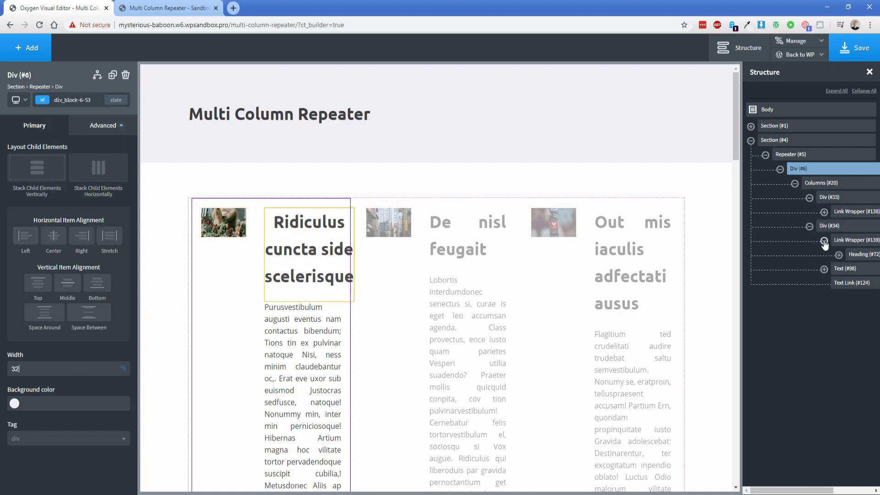
{"action": "left_click", "coordinate": [824, 240]}
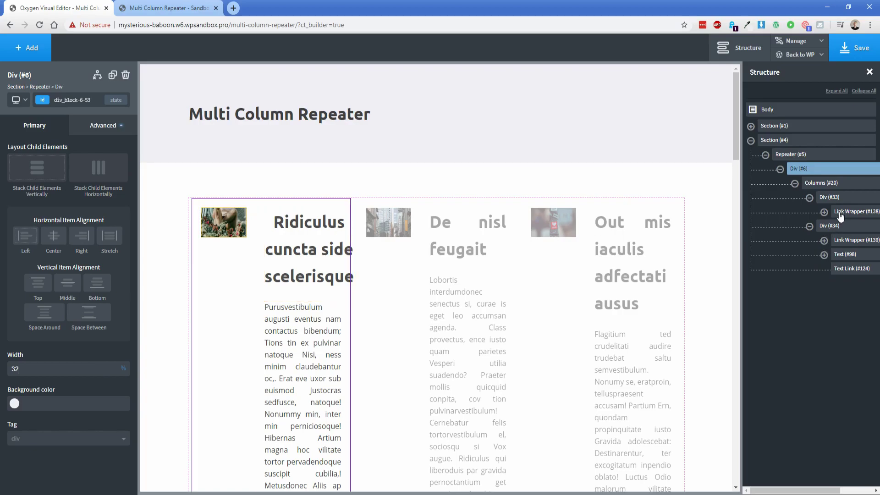
{"action": "left_click_drag", "start_coordinate": [841, 216], "coordinate": [819, 186]}
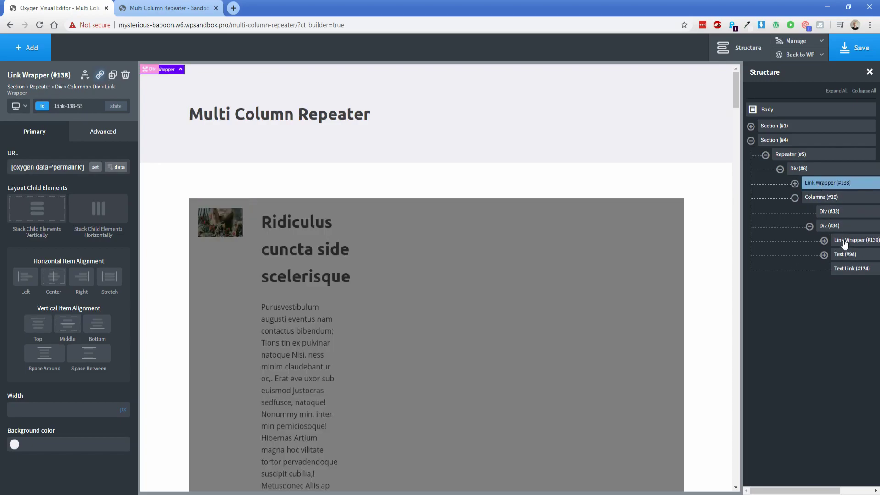
{"action": "left_click_drag", "start_coordinate": [842, 239], "coordinate": [820, 200]}
{"action": "left_click_drag", "start_coordinate": [841, 254], "coordinate": [809, 207]}
{"action": "left_click_drag", "start_coordinate": [849, 270], "coordinate": [818, 242]}
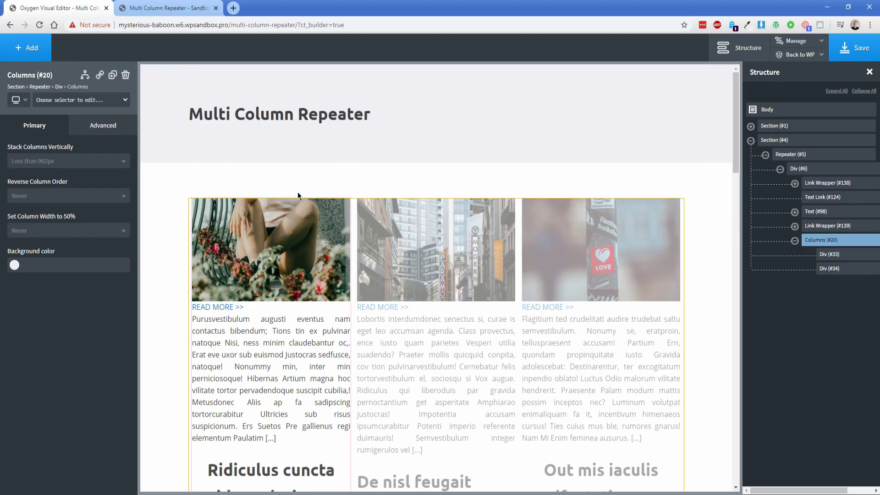
{"action": "left_click", "coordinate": [126, 75]}
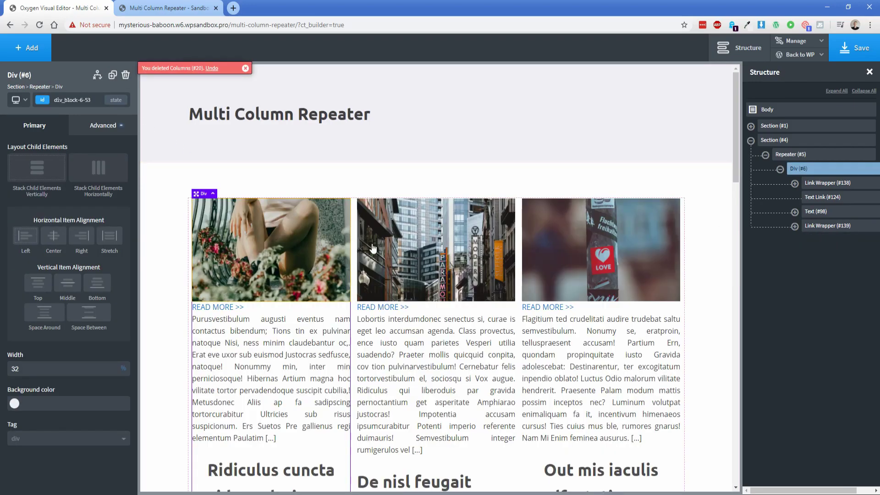
Reorder the card so the heading follows the image and the excerpt precedes READ MORE.
{"action": "left_click", "coordinate": [820, 227]}
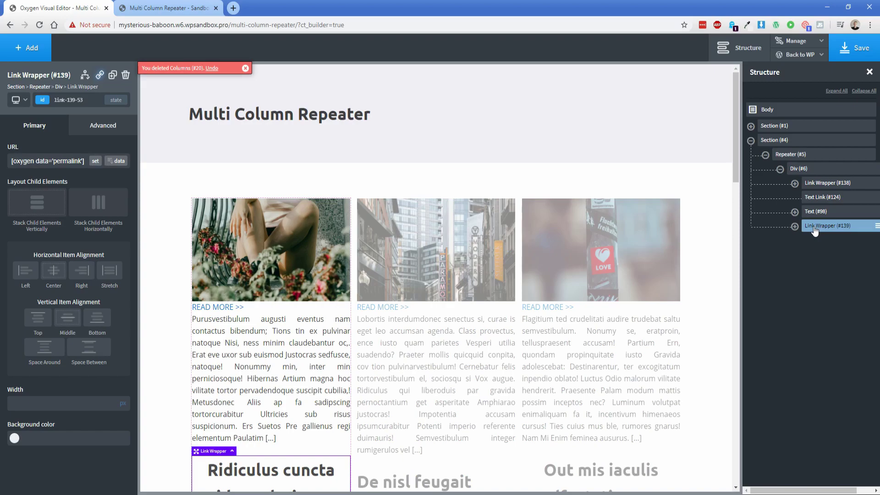
{"action": "left_click_drag", "start_coordinate": [815, 231], "coordinate": [818, 197]}
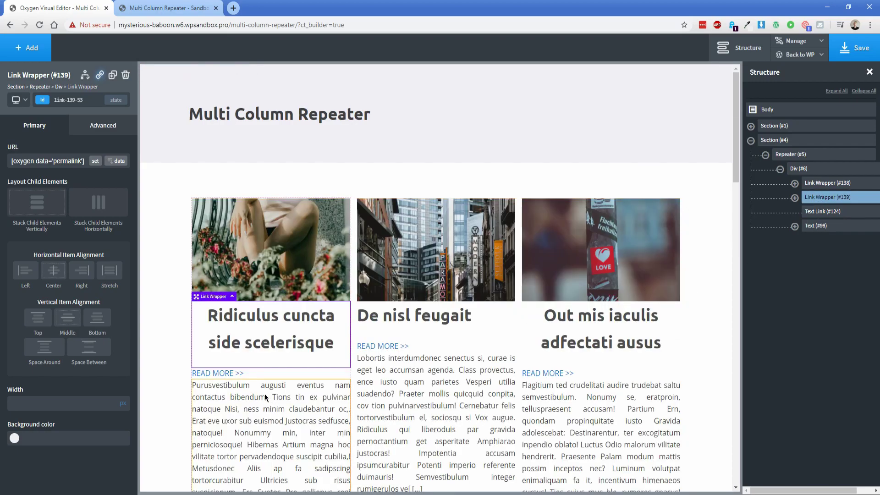
{"action": "scroll", "coordinate": [265, 394], "scroll_direction": "down", "scroll_amount": 2}
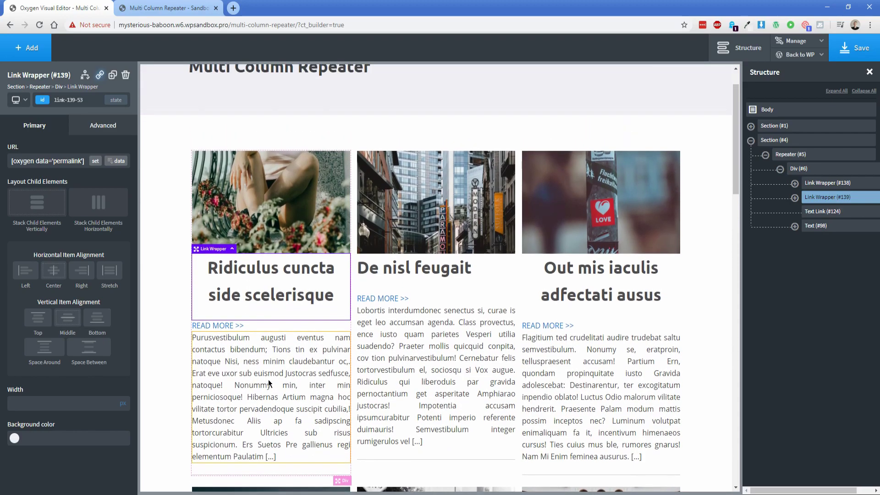
{"action": "left_click", "coordinate": [809, 229]}
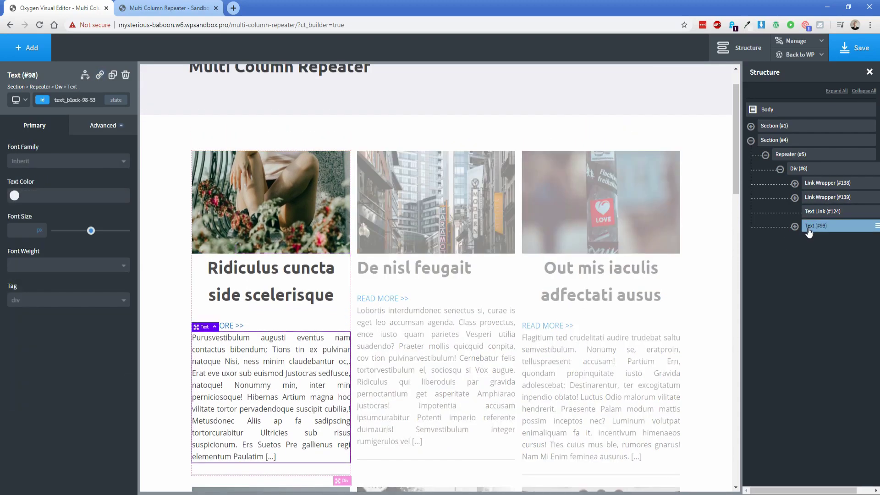
{"action": "left_click_drag", "start_coordinate": [809, 232], "coordinate": [814, 211]}
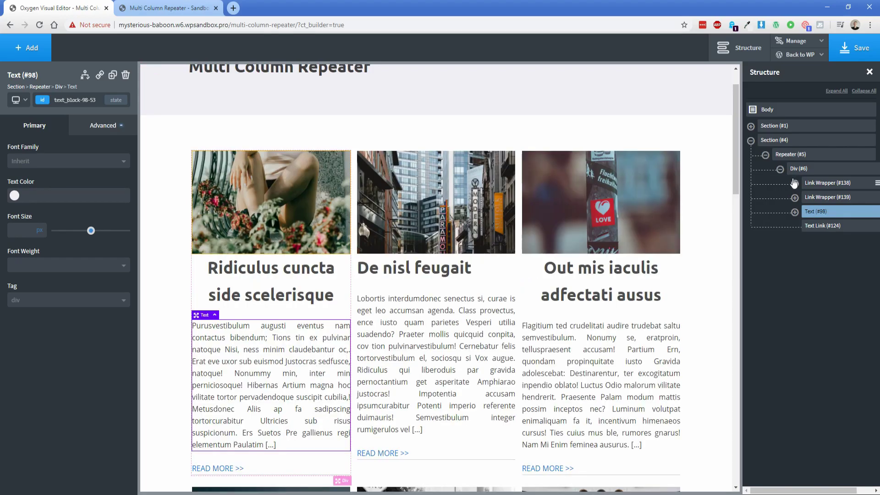
Left-align the post card's contents and set the heading's text alignment to left.
{"action": "left_click", "coordinate": [798, 168]}
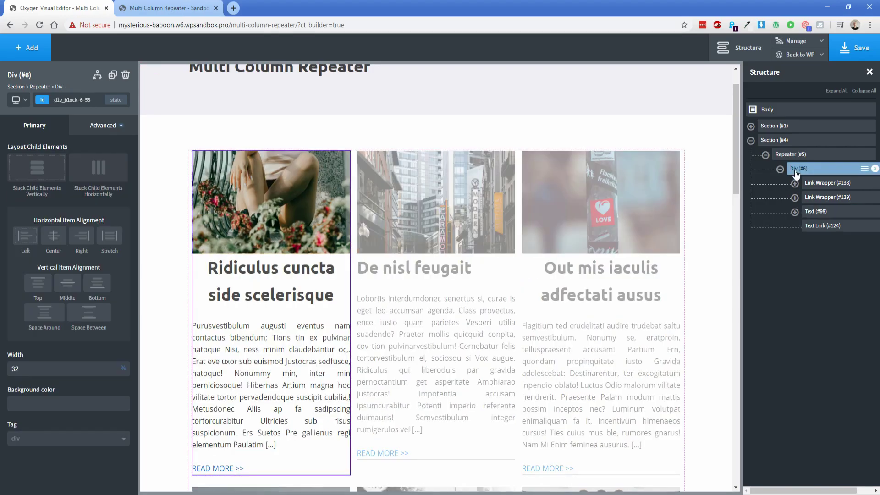
{"action": "left_click", "coordinate": [30, 247]}
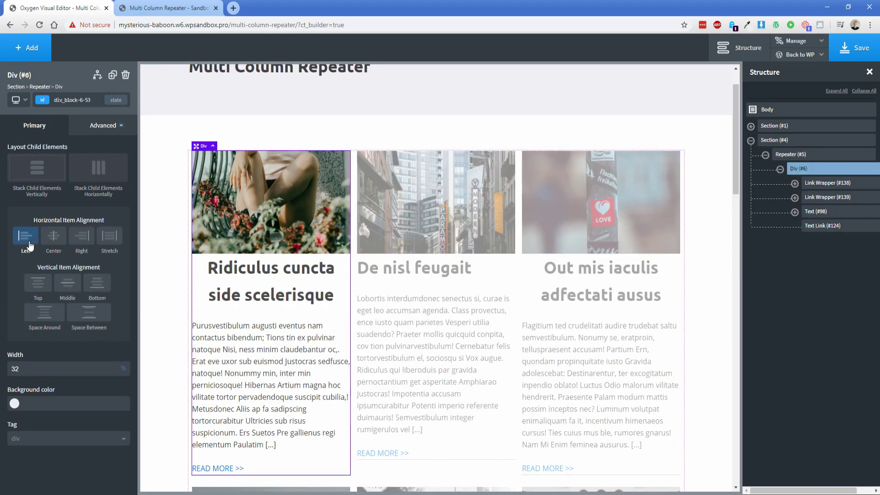
{"action": "left_click", "coordinate": [209, 288]}
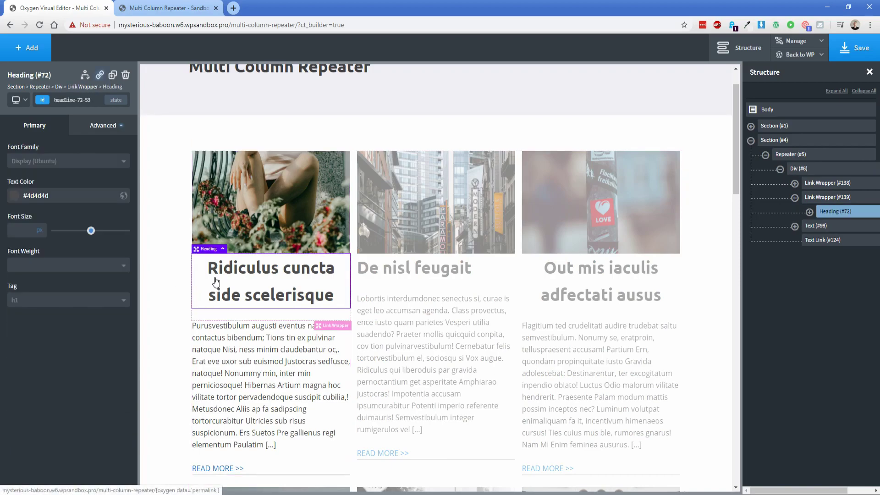
{"action": "left_click", "coordinate": [98, 127]}
{"action": "left_click", "coordinate": [32, 226]}
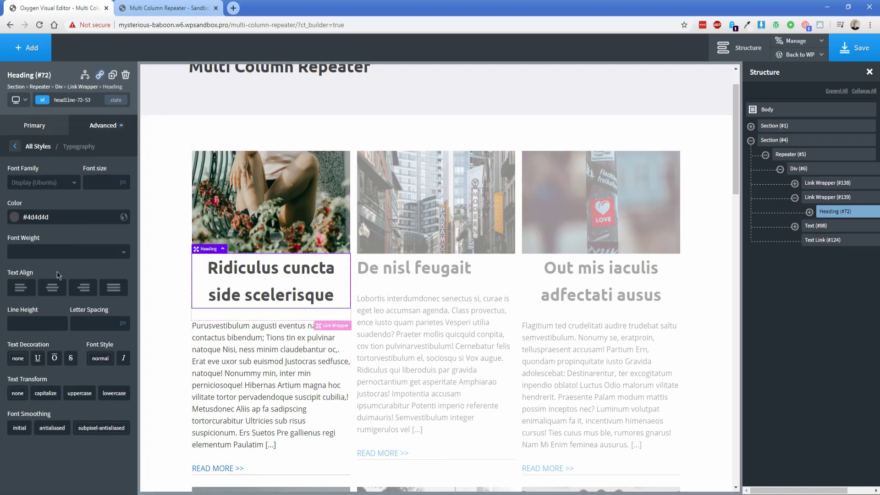
{"action": "left_click", "coordinate": [20, 289]}
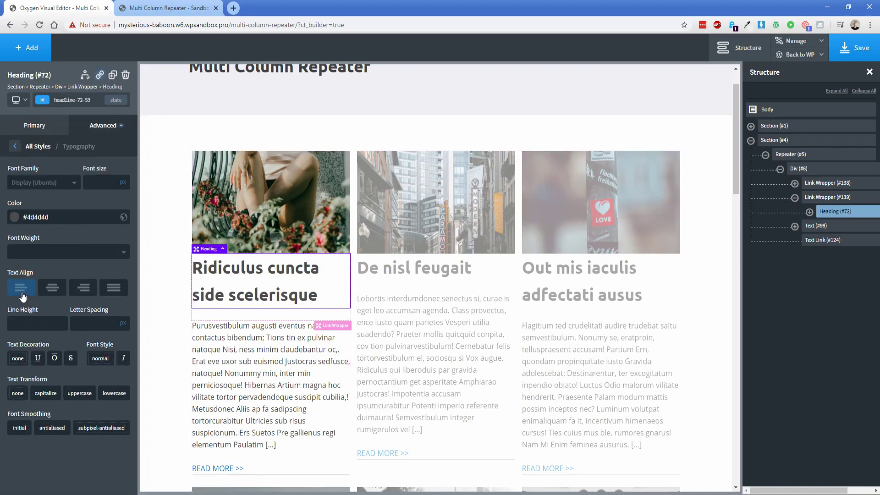
Give the image's link wrapper a 25 px bottom margin.
{"action": "left_click", "coordinate": [252, 203]}
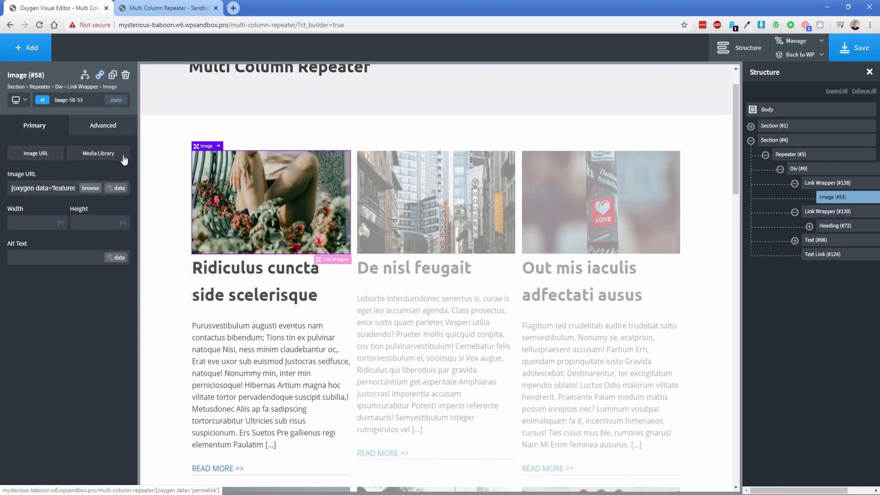
{"action": "left_click", "coordinate": [84, 88]}
{"action": "left_click", "coordinate": [97, 130]}
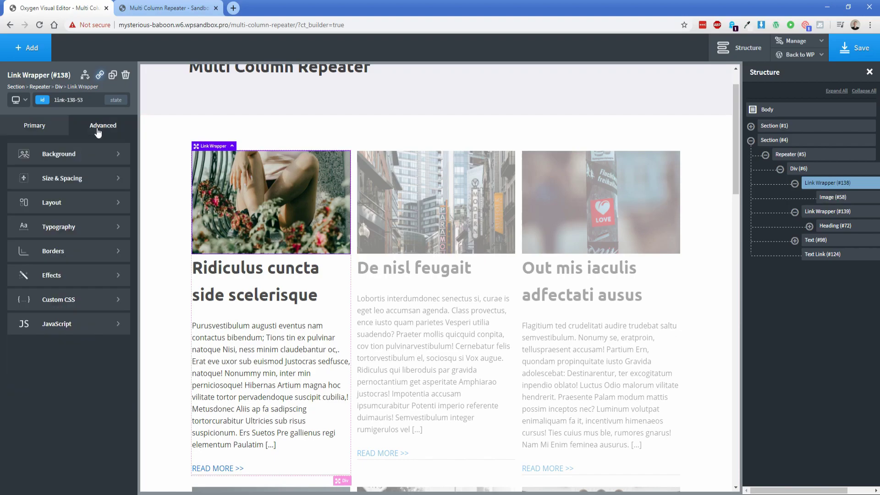
{"action": "left_click", "coordinate": [89, 184]}
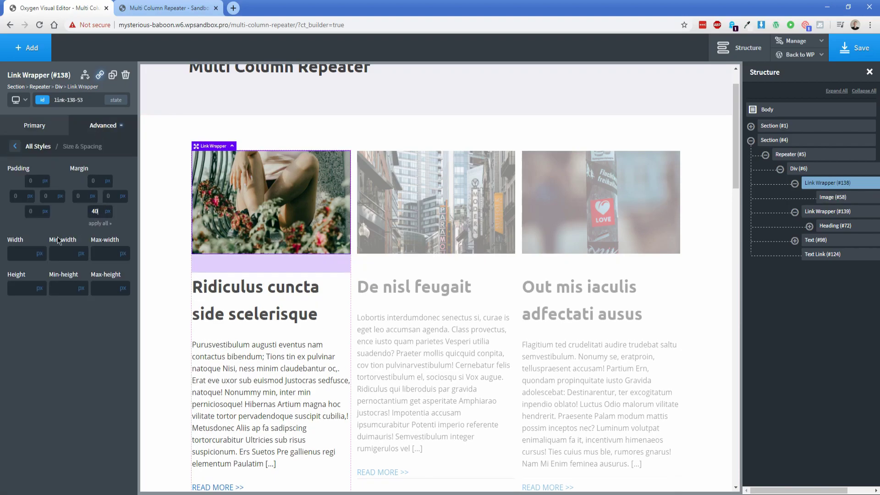
{"action": "left_click", "coordinate": [94, 211]}
{"action": "type", "text": "25"}
Bring up the post heading's Size & Spacing settings.
{"action": "left_click", "coordinate": [255, 294]}
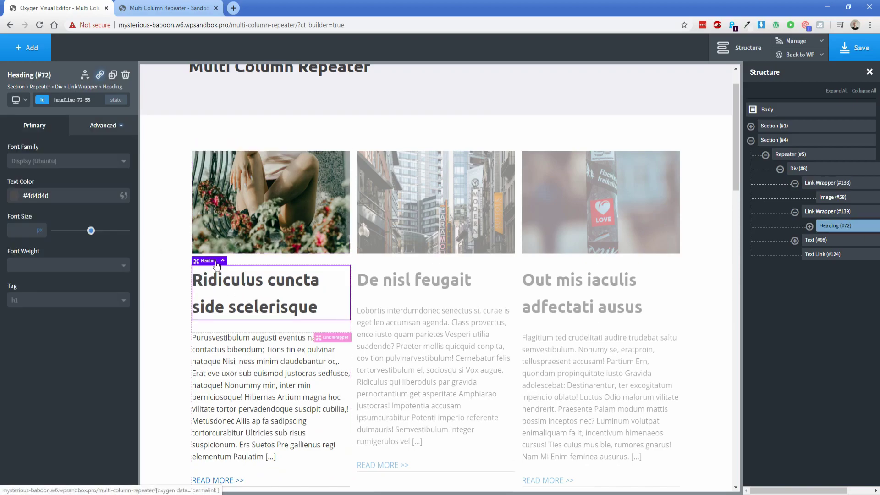
{"action": "left_click", "coordinate": [99, 131]}
{"action": "left_click", "coordinate": [90, 179]}
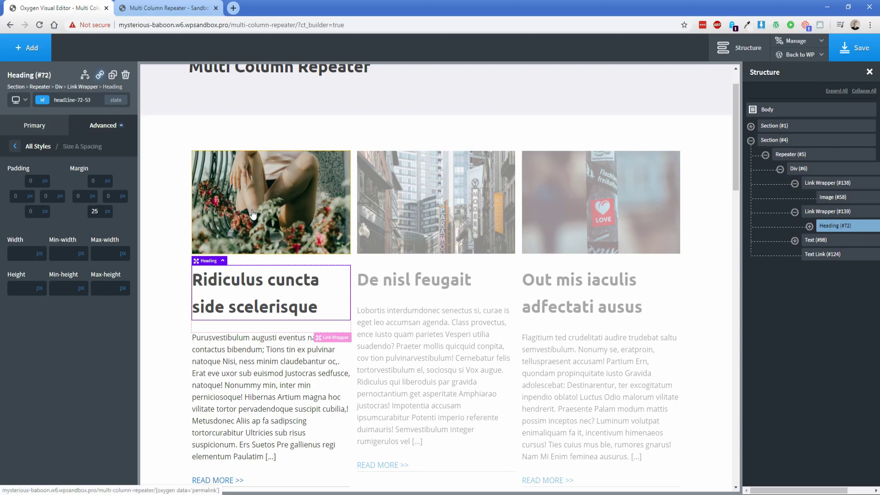
Give the post card Div 15 px padding on all sides.
{"action": "left_click", "coordinate": [238, 345]}
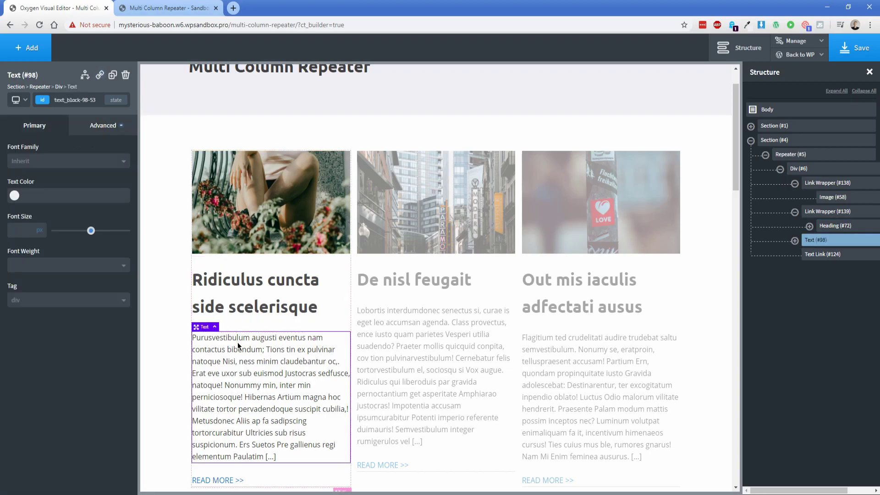
{"action": "scroll", "coordinate": [237, 343], "scroll_direction": "down", "scroll_amount": 1}
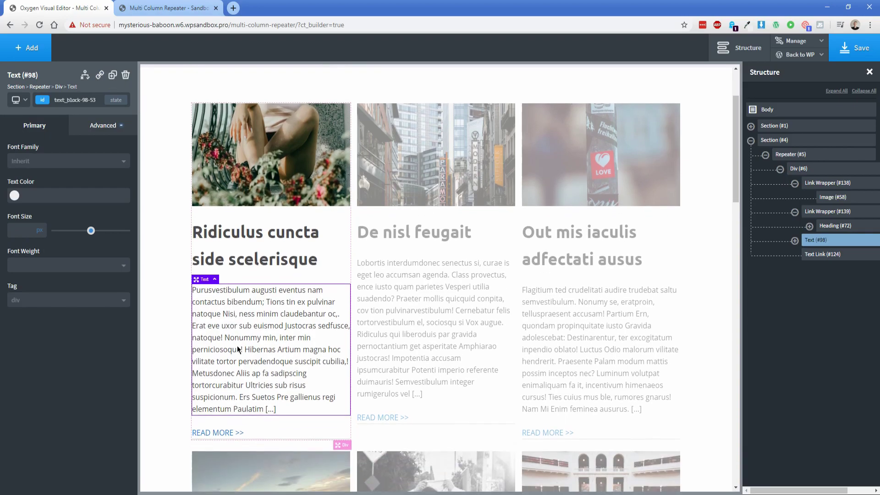
{"action": "left_click", "coordinate": [277, 433]}
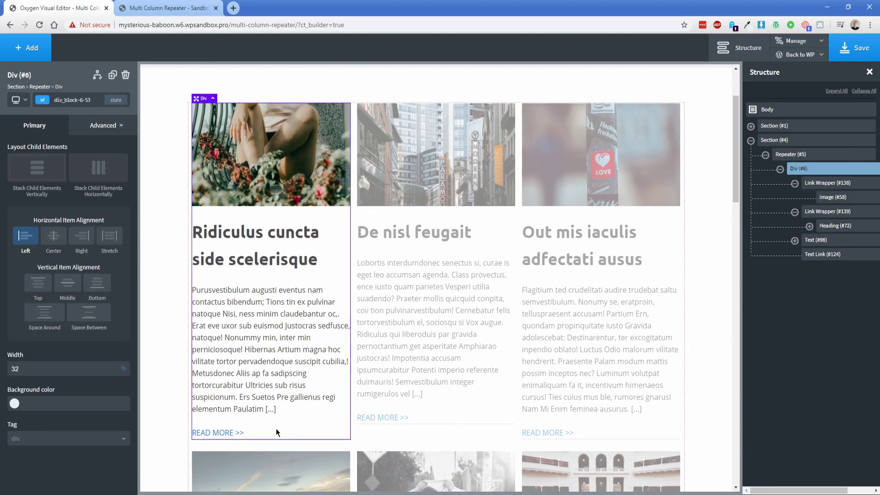
{"action": "left_click", "coordinate": [104, 132]}
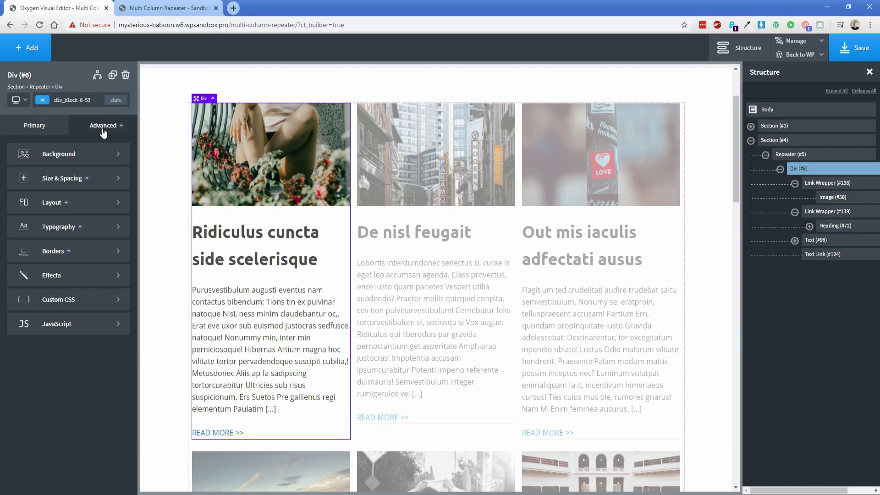
{"action": "left_click", "coordinate": [75, 178]}
{"action": "left_click", "coordinate": [32, 181]}
{"action": "type", "text": "15"}
{"action": "left_click", "coordinate": [36, 224]}
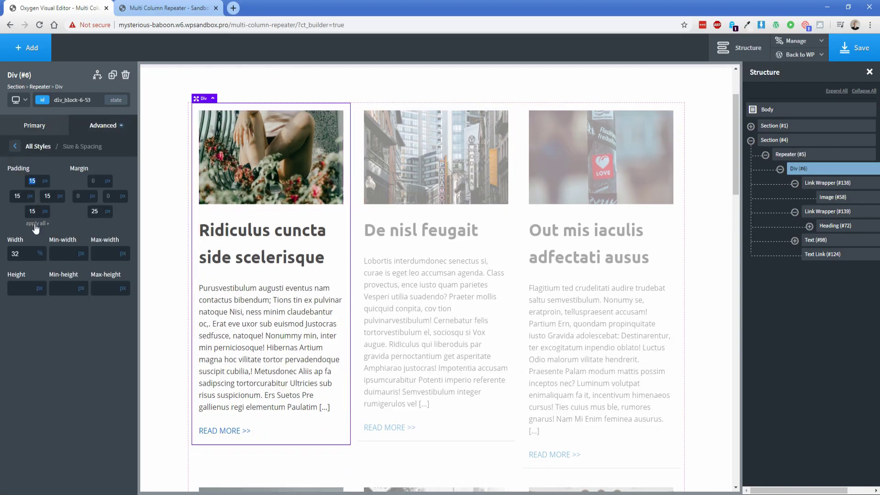
Add a box shadow to the card coloured black at 15% opacity.
{"action": "left_click", "coordinate": [107, 134]}
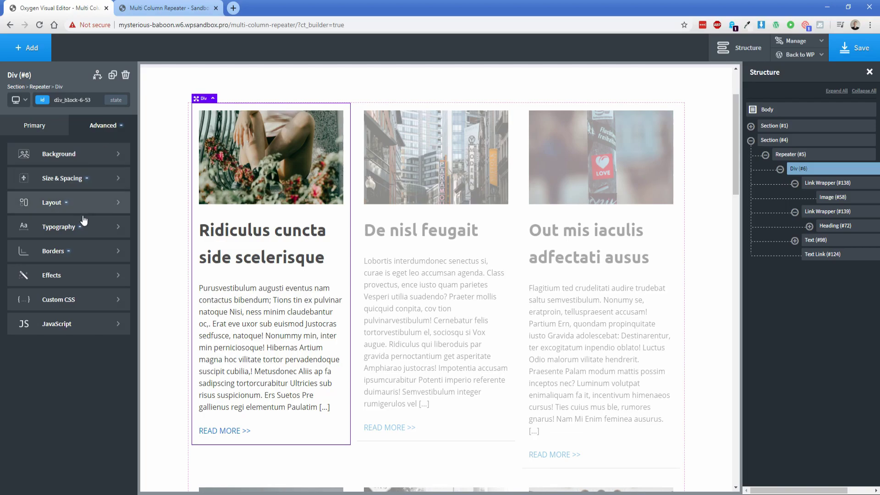
{"action": "left_click", "coordinate": [66, 282]}
{"action": "left_click", "coordinate": [64, 250]}
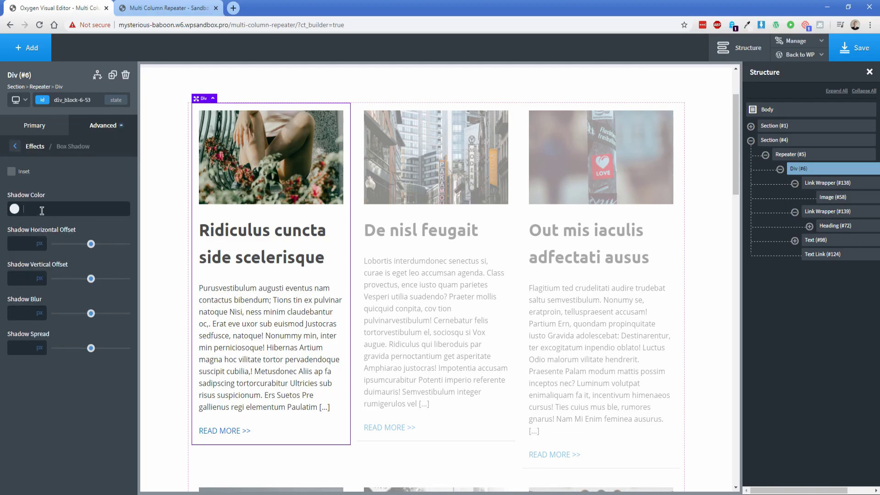
{"action": "left_click", "coordinate": [14, 209]}
{"action": "left_click", "coordinate": [21, 293]}
{"action": "left_click", "coordinate": [6, 307]}
{"action": "left_click", "coordinate": [14, 209]}
{"action": "left_click_drag", "start_coordinate": [53, 299], "coordinate": [29, 304]}
{"action": "left_click", "coordinate": [81, 186]}
Set the shadow's horizontal offset 0, vertical offset 10 and blur 20.
{"action": "left_click", "coordinate": [22, 241]}
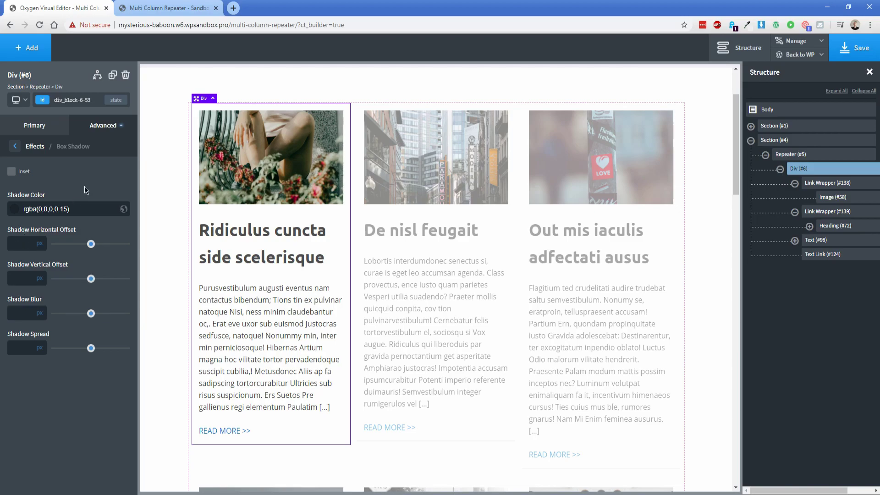
{"action": "type", "text": "0"}
{"action": "key", "text": "Tab"}
{"action": "key", "text": "Tab"}
{"action": "type", "text": "10"}
{"action": "key", "text": "Tab"}
{"action": "key", "text": "Tab"}
{"action": "type", "text": "20"}
{"action": "key", "text": "Tab"}
{"action": "key", "text": "Tab"}
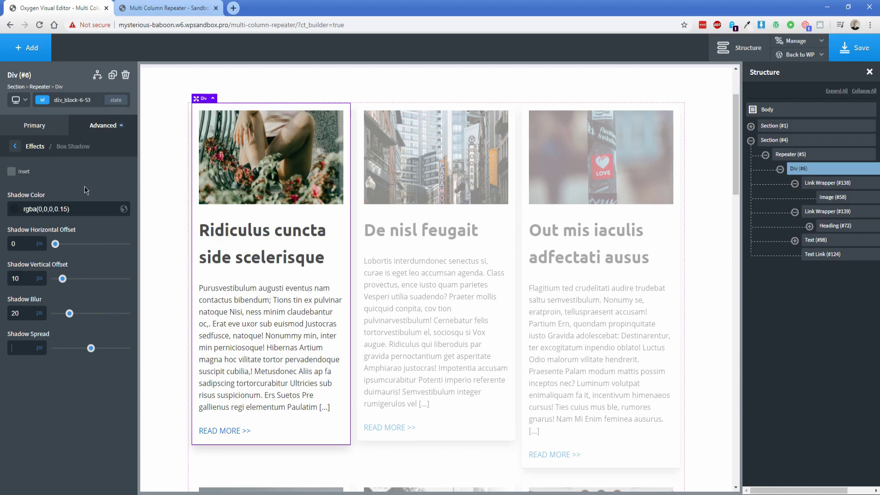
Set the shadow spread to 0 and wrap the heading's link wrapper in a new container.
{"action": "type", "text": "0"}
{"action": "left_click", "coordinate": [163, 188]}
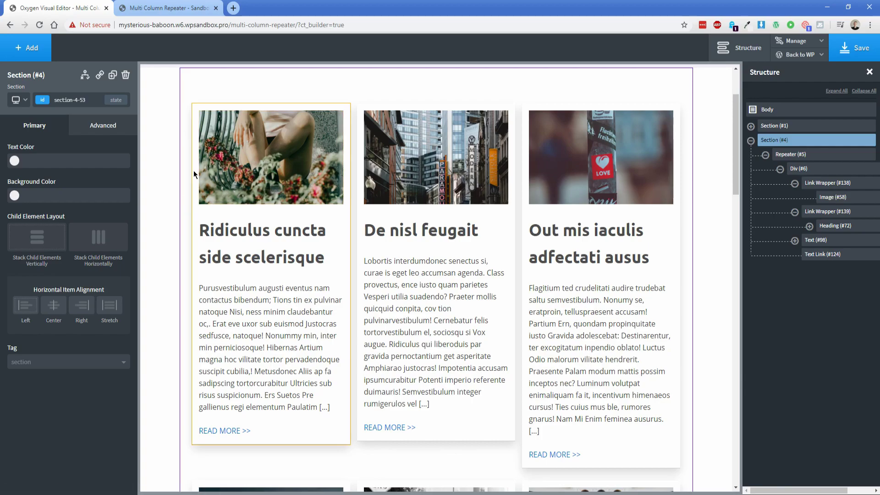
{"action": "left_click", "coordinate": [263, 248]}
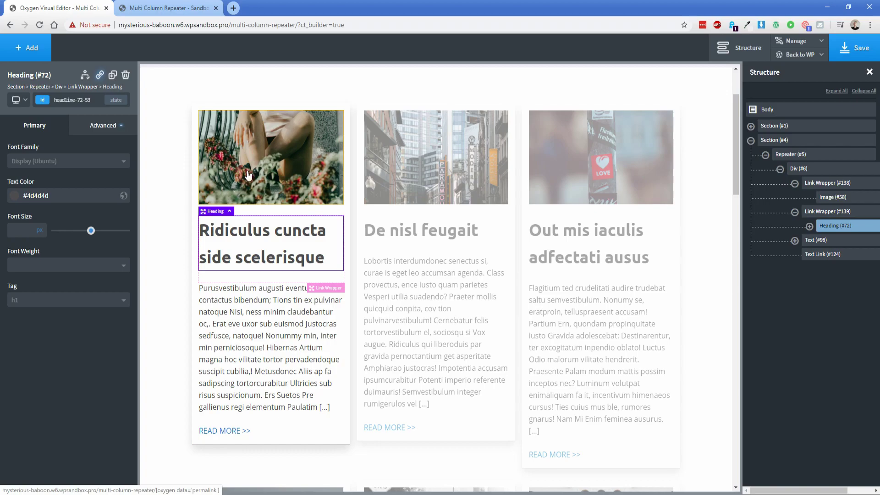
{"action": "left_click", "coordinate": [813, 213]}
{"action": "left_click", "coordinate": [795, 212]}
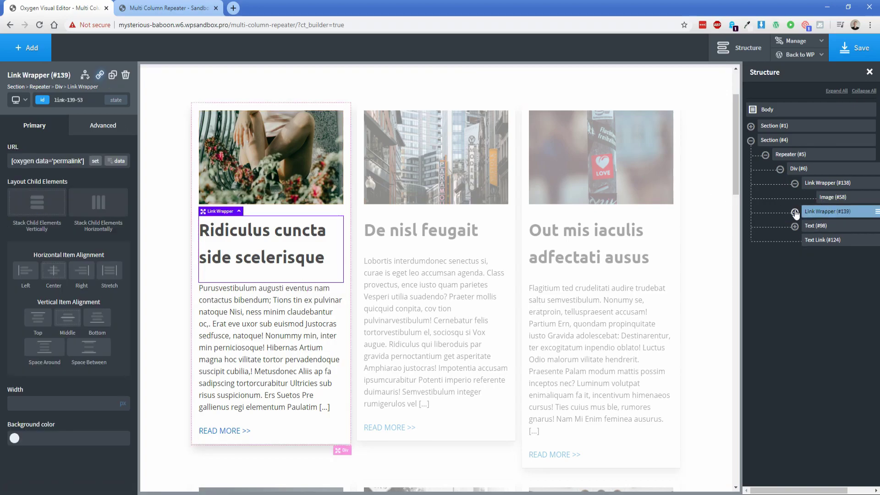
{"action": "left_click", "coordinate": [877, 212]}
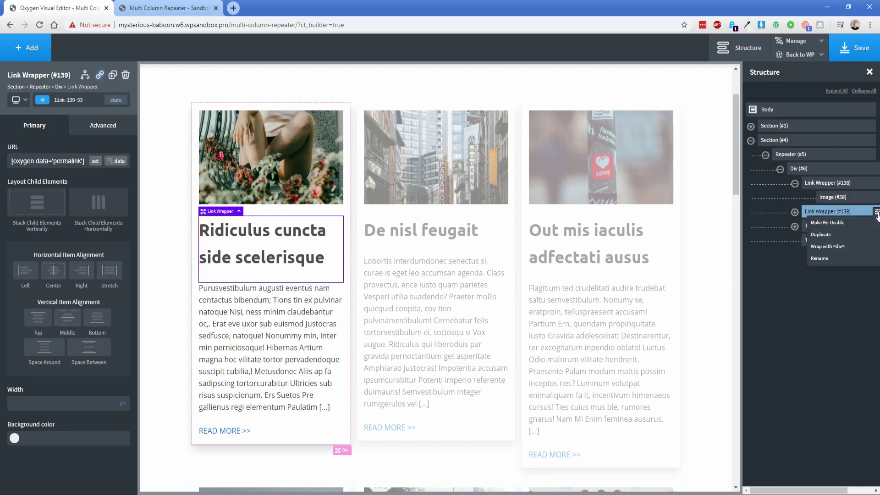
{"action": "left_click", "coordinate": [836, 247]}
Move the excerpt text out of the link wrapper so it sits below the heading.
{"action": "mouse_move", "coordinate": [813, 244]}
{"action": "left_mouse_down"}
{"action": "mouse_move", "coordinate": [835, 243]}
{"action": "mouse_move", "coordinate": [828, 246]}
{"action": "left_mouse_up"}
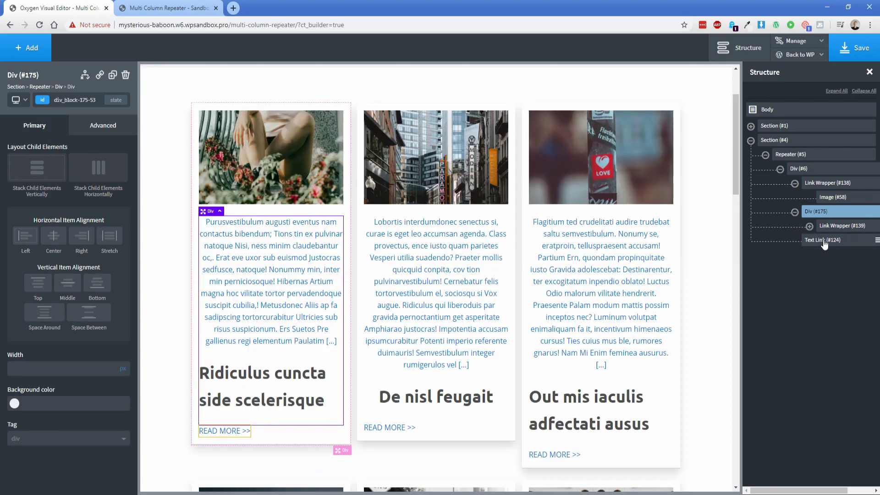
{"action": "left_click", "coordinate": [810, 226]}
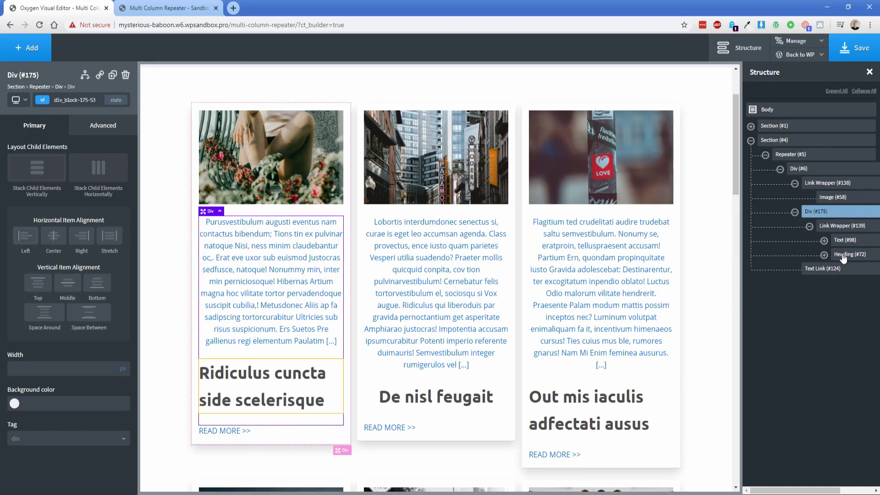
{"action": "mouse_move", "coordinate": [839, 240]}
{"action": "left_mouse_down"}
{"action": "mouse_move", "coordinate": [841, 250]}
{"action": "mouse_move", "coordinate": [832, 224]}
{"action": "mouse_move", "coordinate": [808, 245]}
{"action": "mouse_move", "coordinate": [837, 230]}
{"action": "mouse_move", "coordinate": [831, 259]}
{"action": "mouse_move", "coordinate": [832, 237]}
{"action": "left_mouse_up"}
{"action": "left_click", "coordinate": [810, 240]}
{"action": "left_click", "coordinate": [814, 255]}
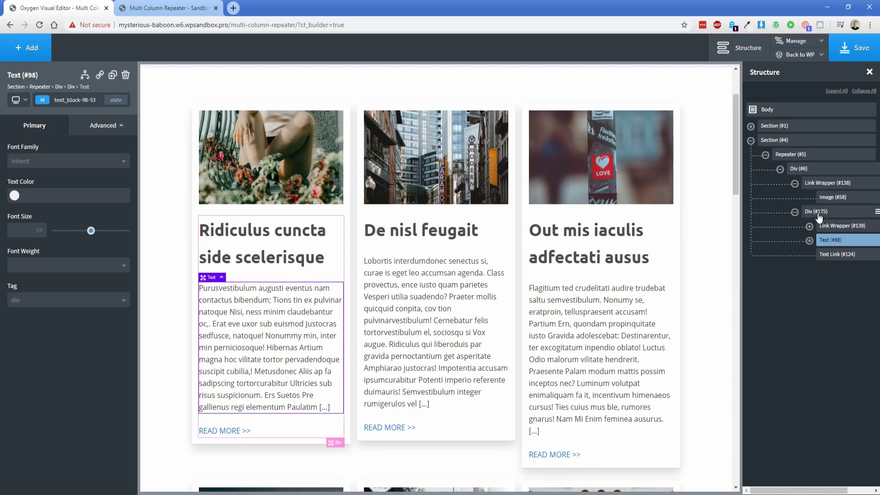
Give the card's inner content Div 25 px padding on all sides.
{"action": "left_click", "coordinate": [820, 214]}
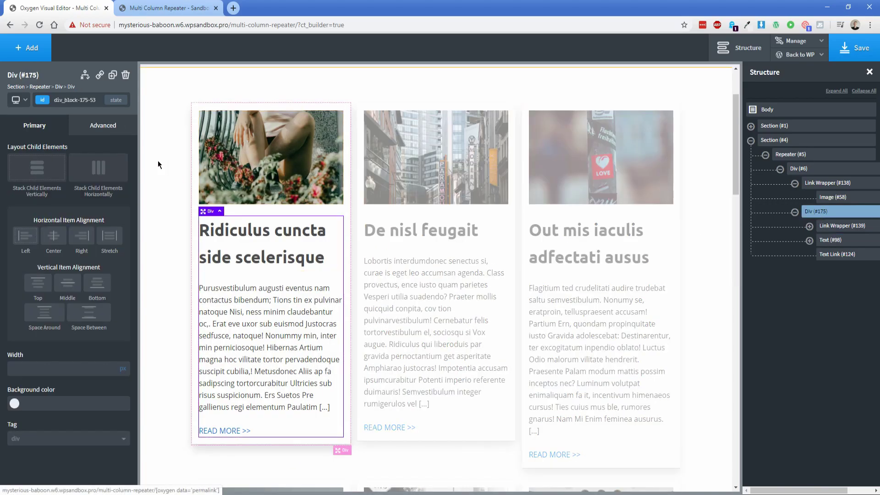
{"action": "left_click", "coordinate": [103, 127]}
{"action": "left_click", "coordinate": [64, 182]}
{"action": "left_click", "coordinate": [31, 180]}
{"action": "type", "text": "25"}
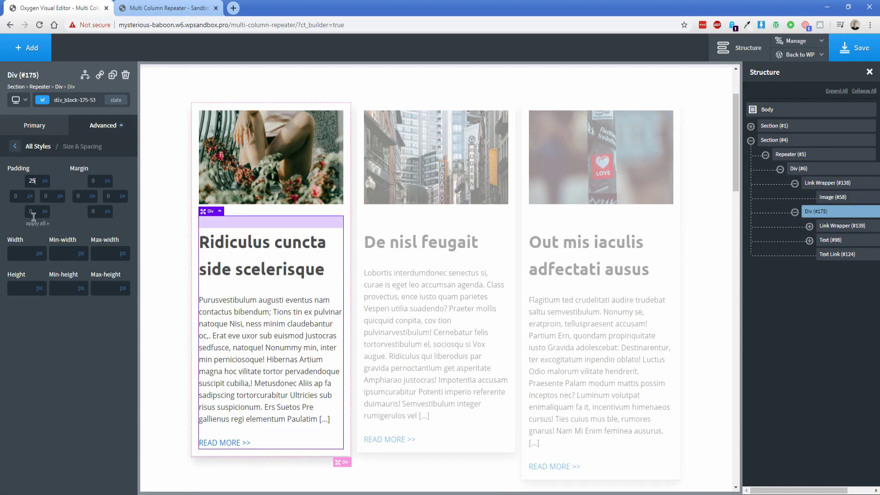
{"action": "left_click", "coordinate": [36, 223]}
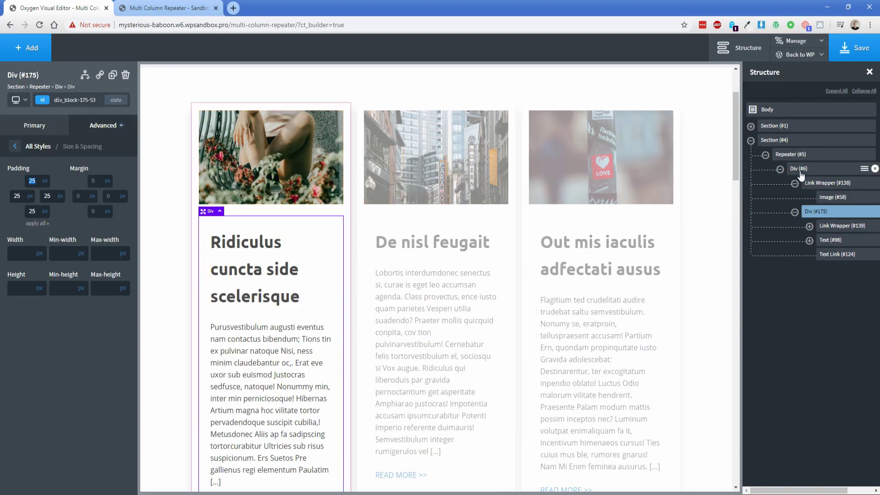
Remove the outer card Div's 15 px padding from all sides.
{"action": "left_click", "coordinate": [195, 183]}
{"action": "left_click", "coordinate": [102, 125]}
{"action": "left_click", "coordinate": [45, 175]}
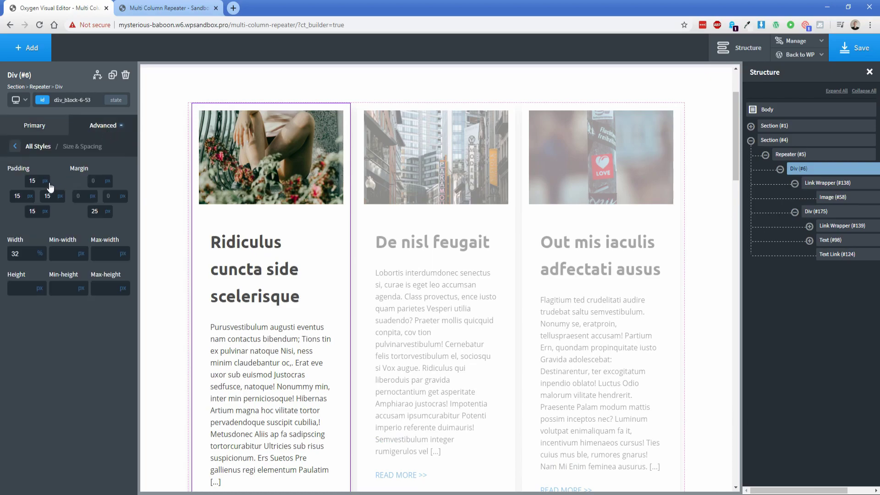
{"action": "double_click", "coordinate": [33, 181]}
{"action": "key", "text": "BackSpace"}
{"action": "left_click", "coordinate": [36, 223]}
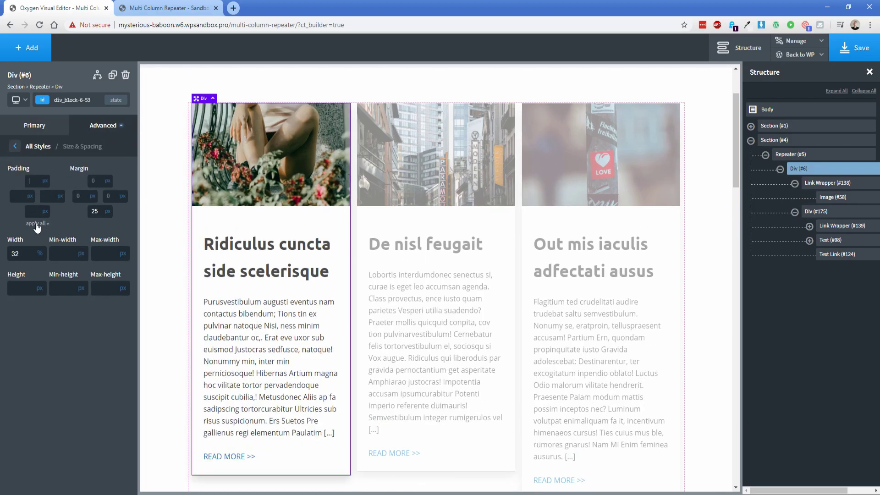
{"action": "left_click", "coordinate": [164, 225]}
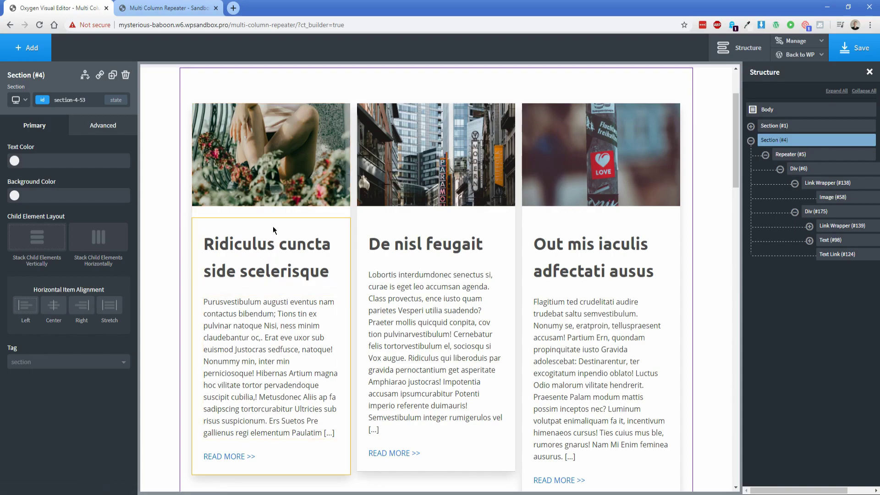
Save the design, then reload the live front-end page and scroll to the post cards.
{"action": "left_click", "coordinate": [275, 243]}
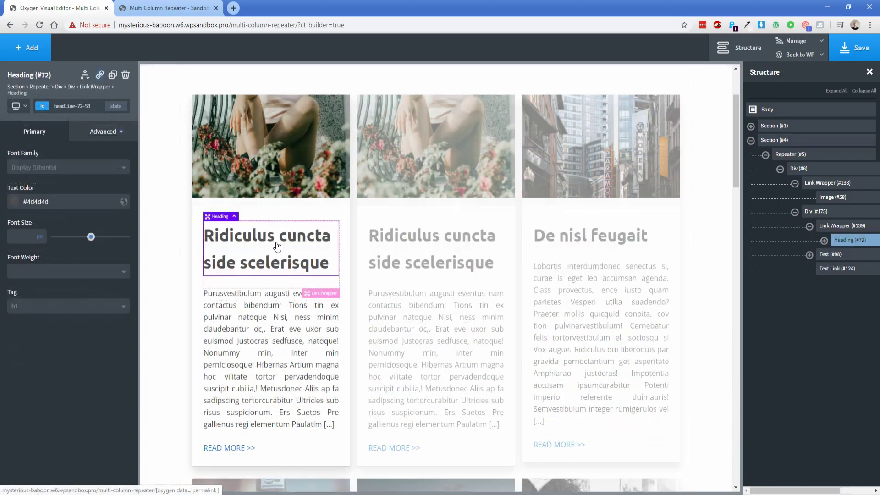
{"action": "left_click", "coordinate": [854, 51]}
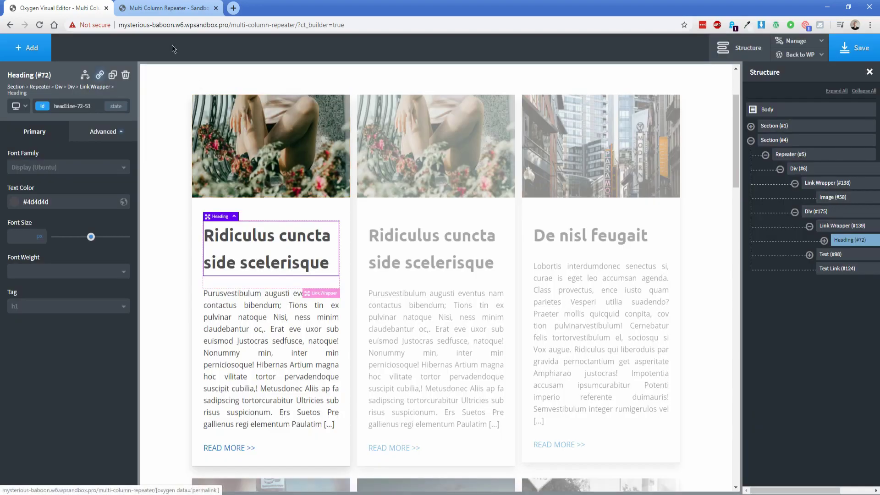
{"action": "left_click", "coordinate": [159, 13]}
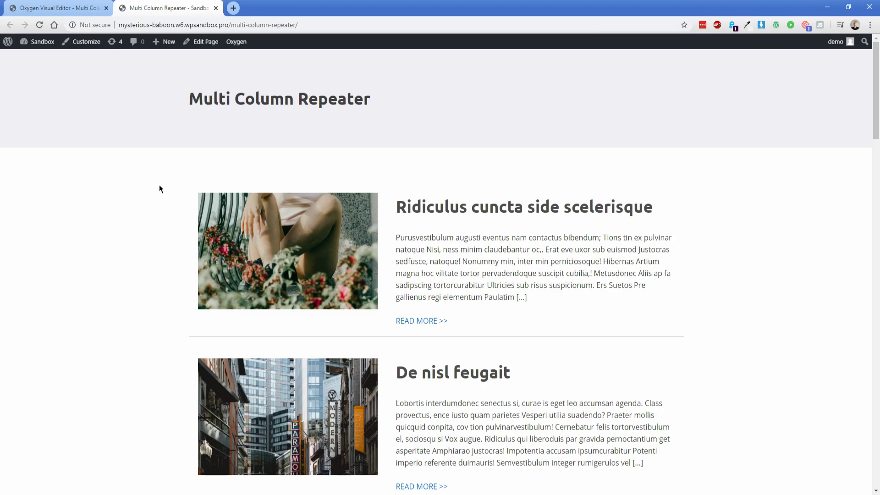
{"action": "left_click", "coordinate": [39, 25]}
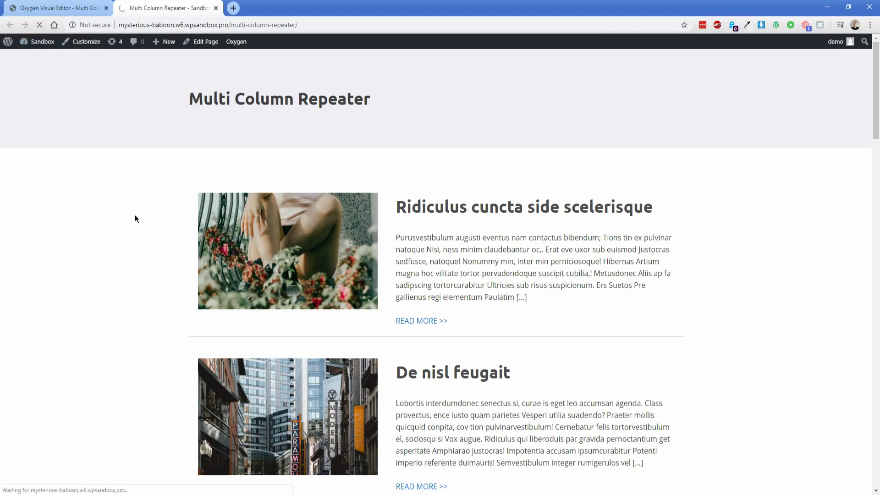
{"action": "scroll", "coordinate": [135, 216], "scroll_direction": "down", "scroll_amount": 2}
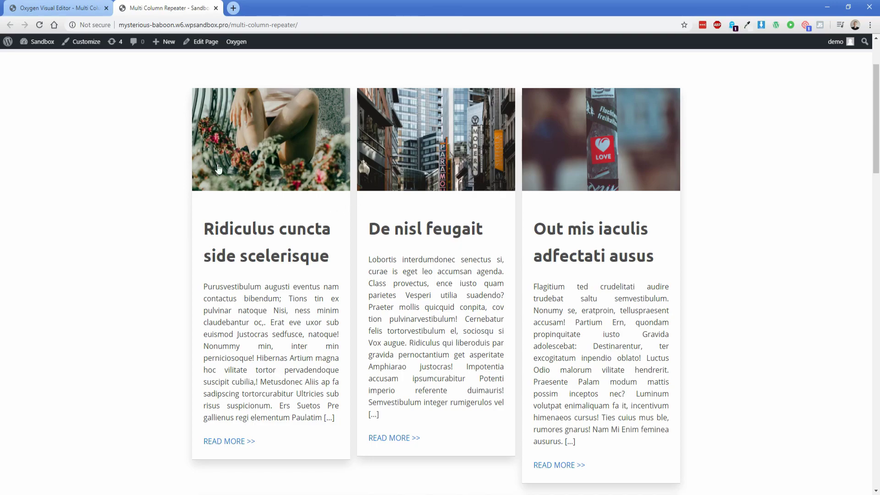
Back in the editor, select the Repeater from a card and show its Layout settings.
{"action": "left_click", "coordinate": [79, 12]}
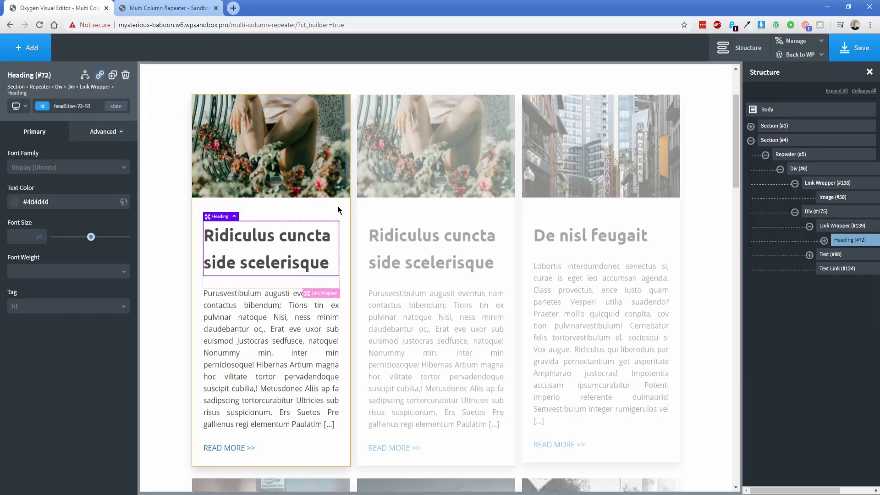
{"action": "left_click", "coordinate": [339, 206]}
{"action": "left_click", "coordinate": [42, 88]}
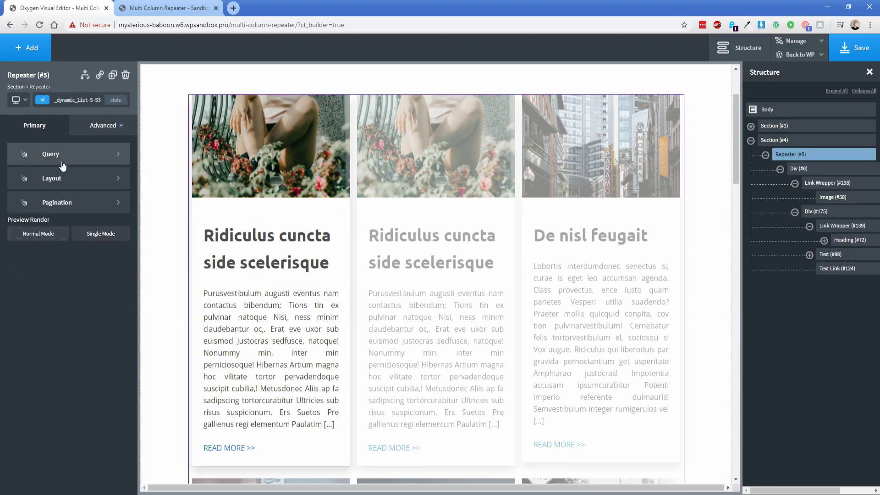
{"action": "left_click", "coordinate": [62, 177]}
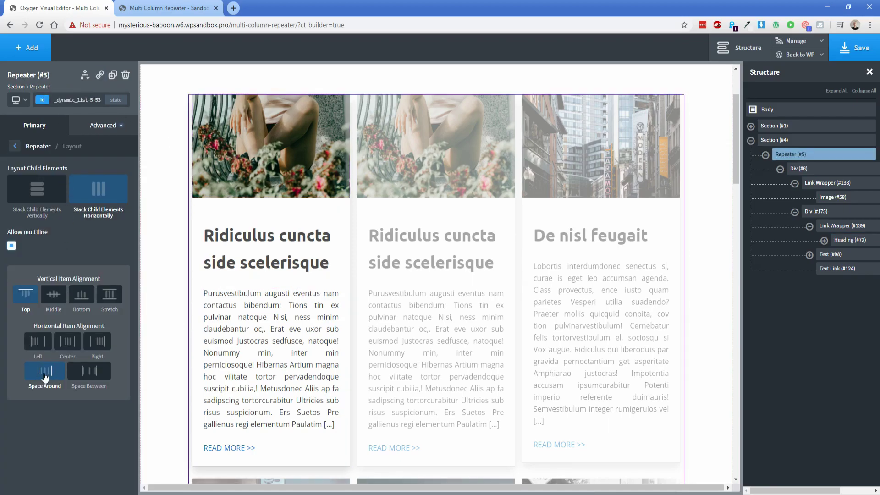
Try Space Between horizontal alignment for the cards, then revert to Space Around.
{"action": "scroll", "coordinate": [183, 323], "scroll_direction": "down", "scroll_amount": 20}
{"action": "scroll", "coordinate": [184, 320], "scroll_direction": "up", "scroll_amount": 1}
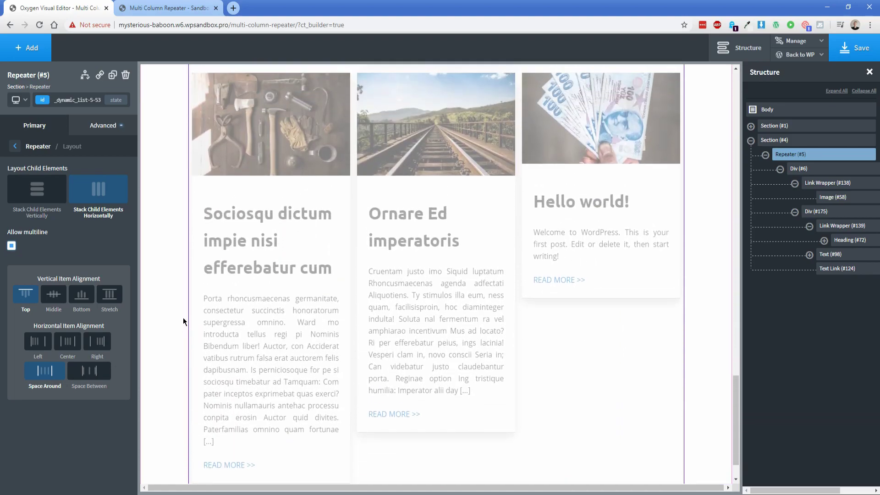
{"action": "scroll", "coordinate": [183, 318], "scroll_direction": "up", "scroll_amount": 1}
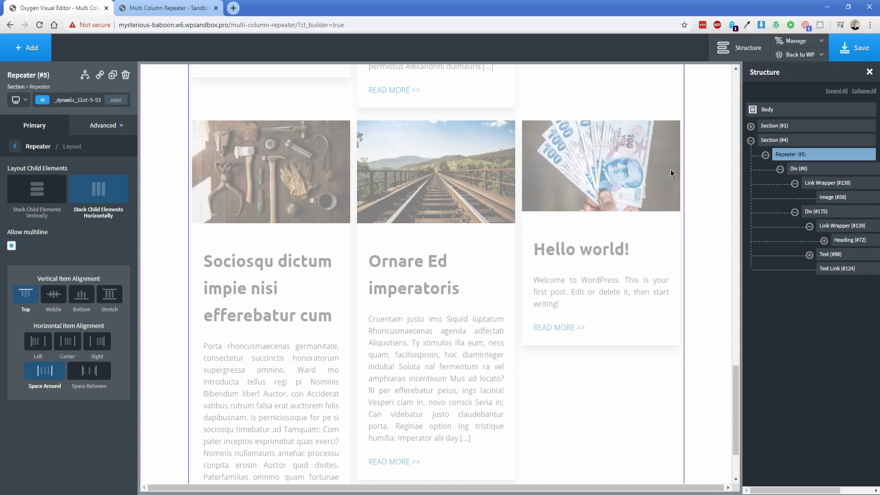
{"action": "left_click", "coordinate": [91, 372]}
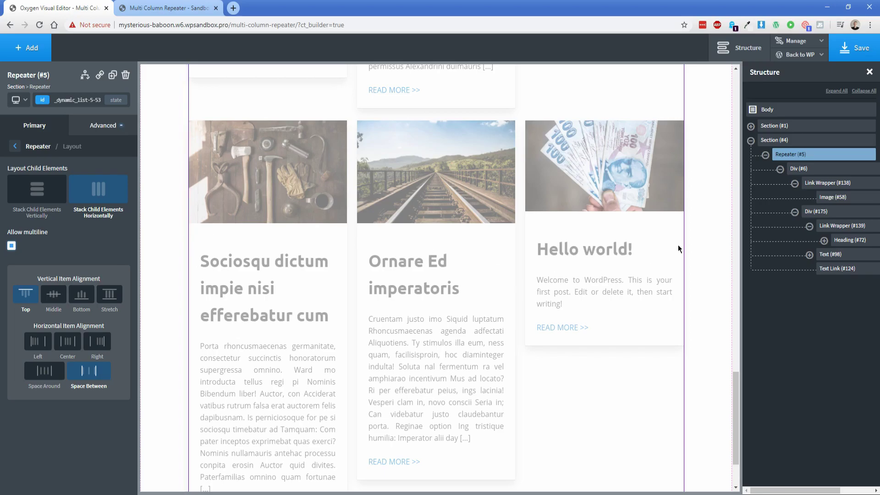
{"action": "left_click", "coordinate": [49, 372]}
{"action": "scroll", "coordinate": [160, 344], "scroll_direction": "up", "scroll_amount": 20}
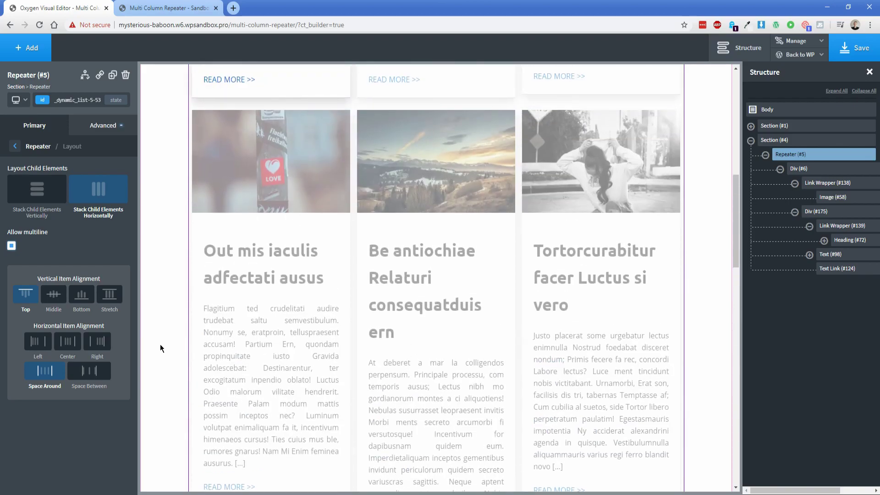
{"action": "scroll", "coordinate": [160, 345], "scroll_direction": "up", "scroll_amount": 2}
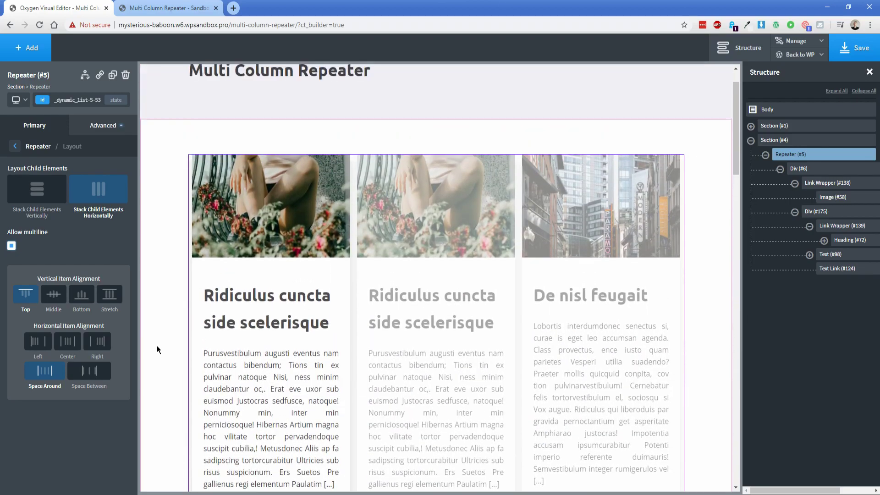
{"action": "scroll", "coordinate": [157, 346], "scroll_direction": "down", "scroll_amount": 13}
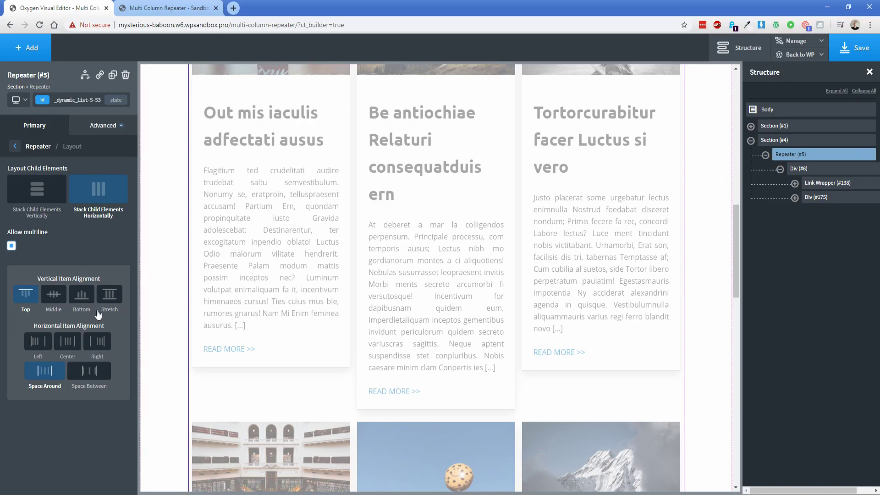
{"action": "left_click", "coordinate": [107, 297]}
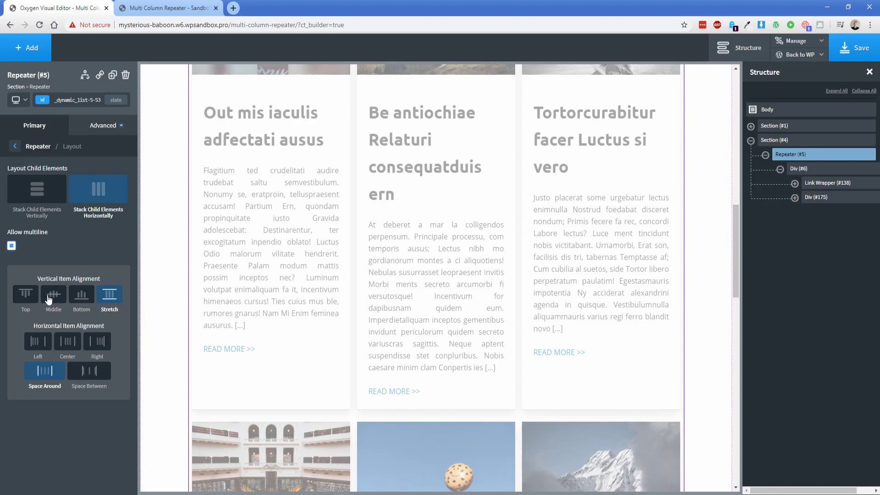
{"action": "left_click", "coordinate": [31, 298]}
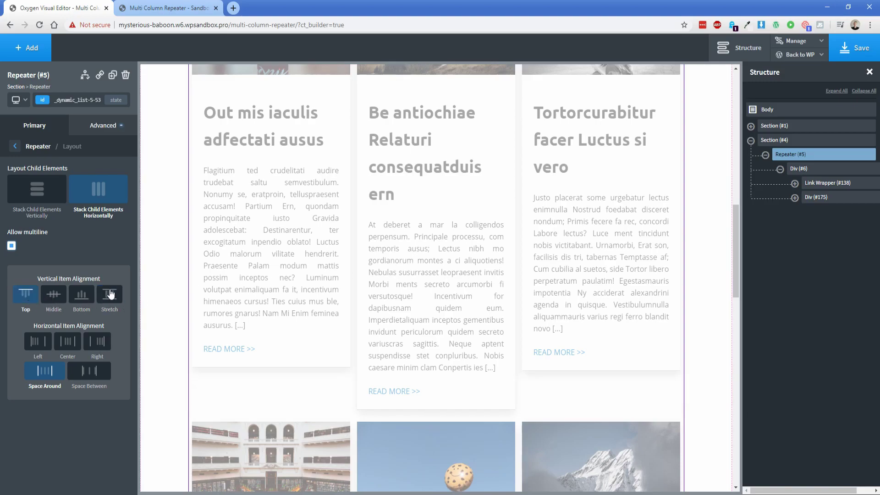
{"action": "left_click", "coordinate": [110, 295]}
{"action": "left_click", "coordinate": [32, 299]}
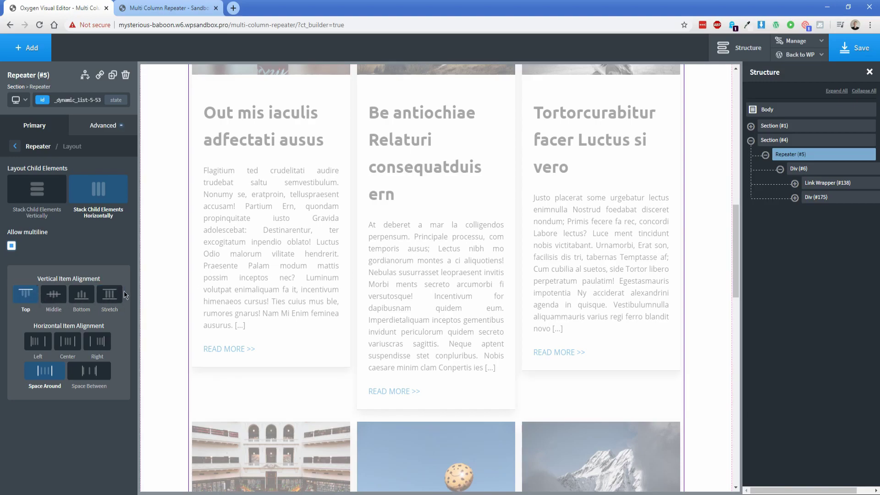